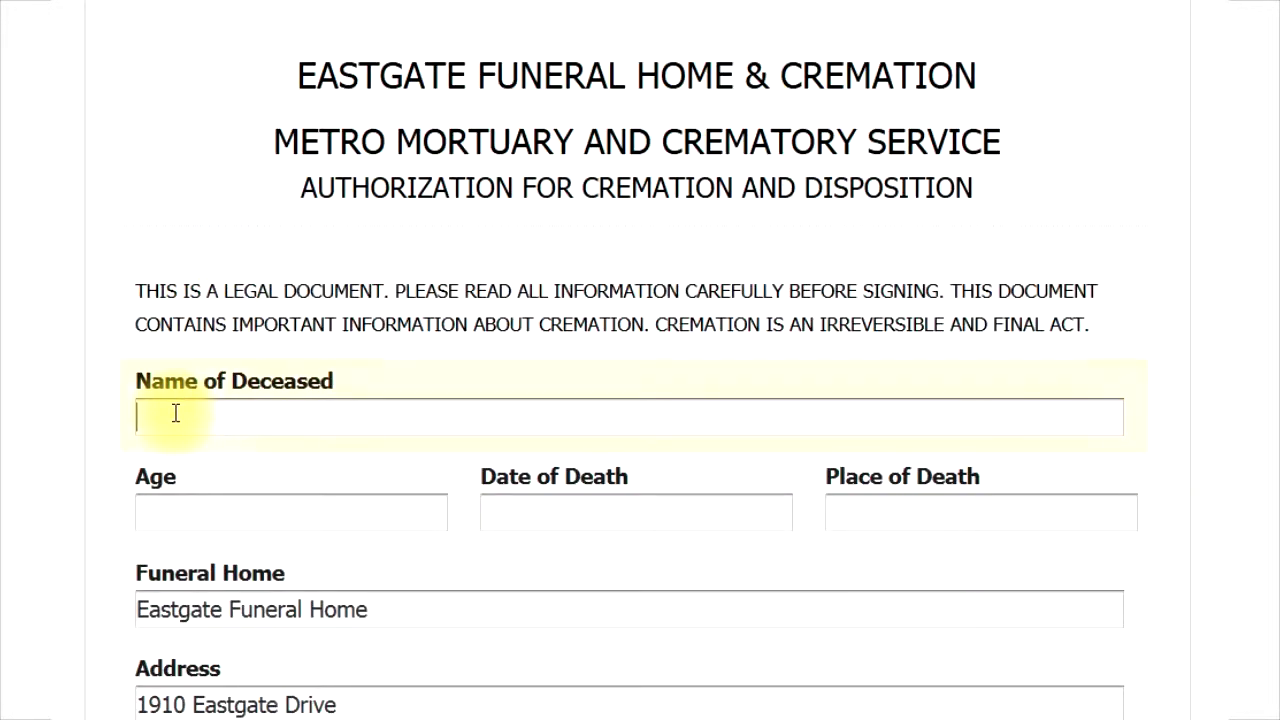
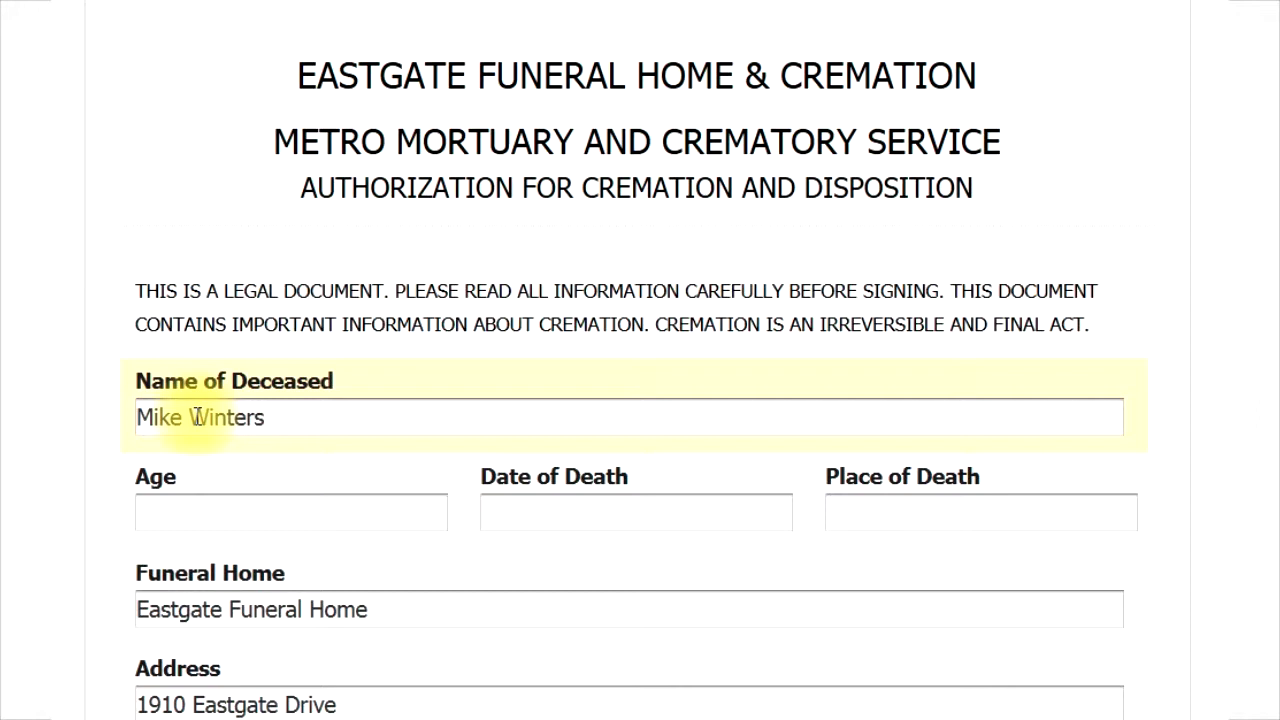
Enter the deceased's full name, age 79, death date 05/25/2014 and place 'home in Dallas, Texas'
click(177, 507)
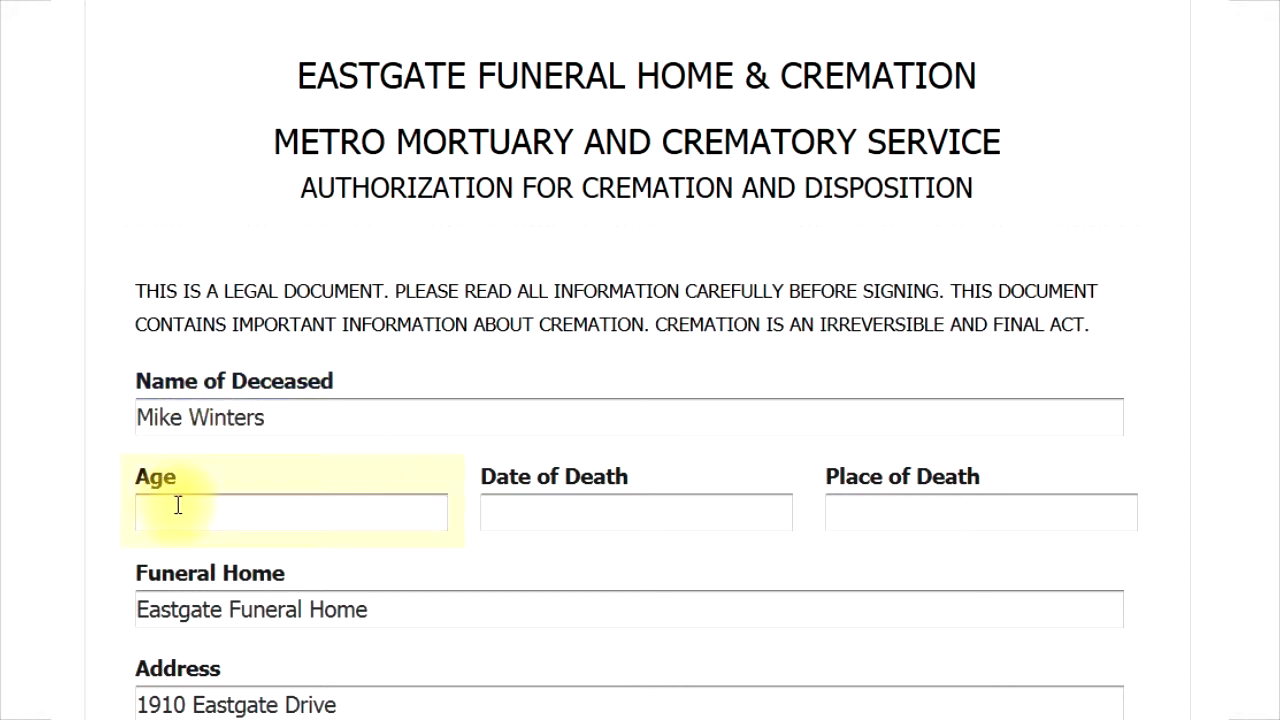
text(79)
click(508, 508)
text(05/)
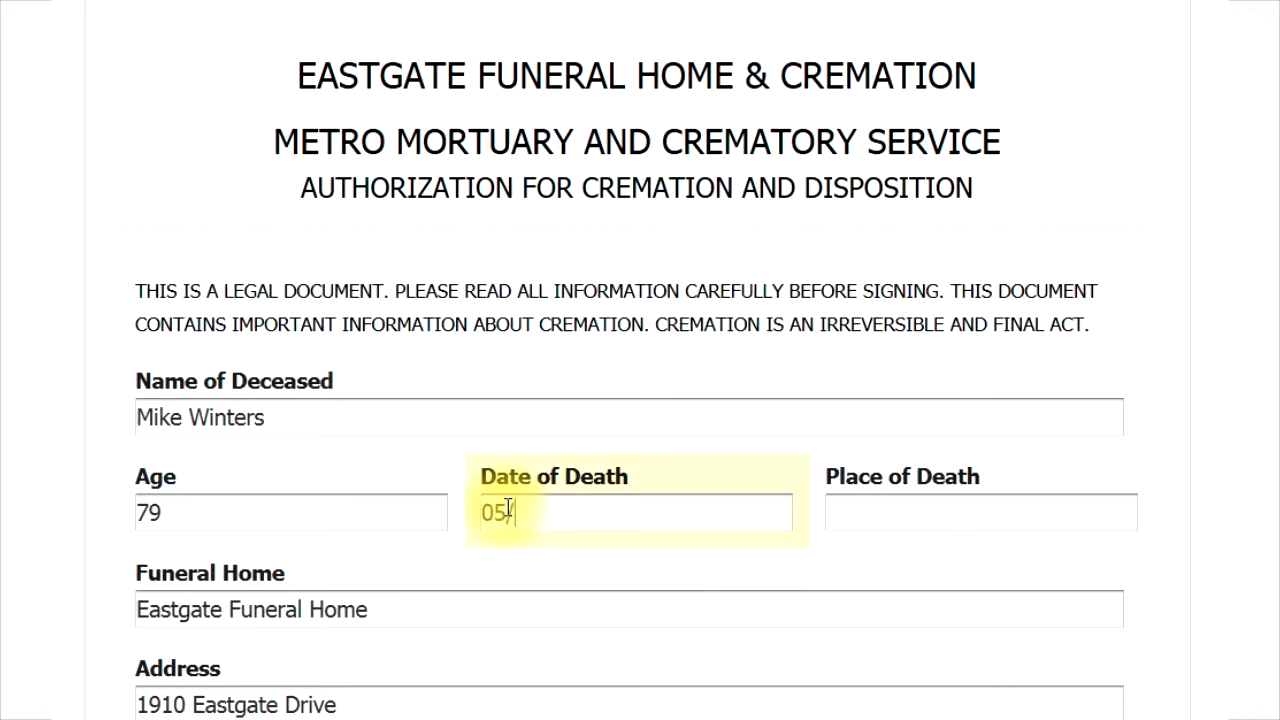
text(25/2014)
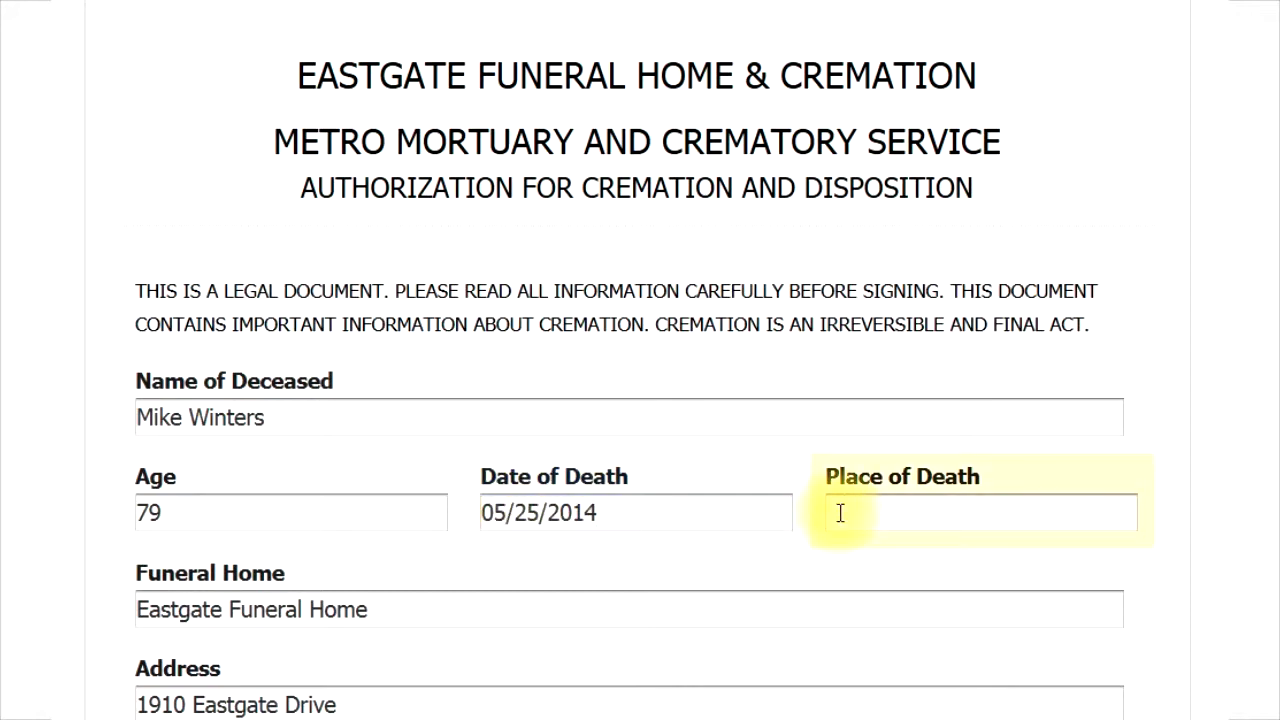
text(home in Dallas, )
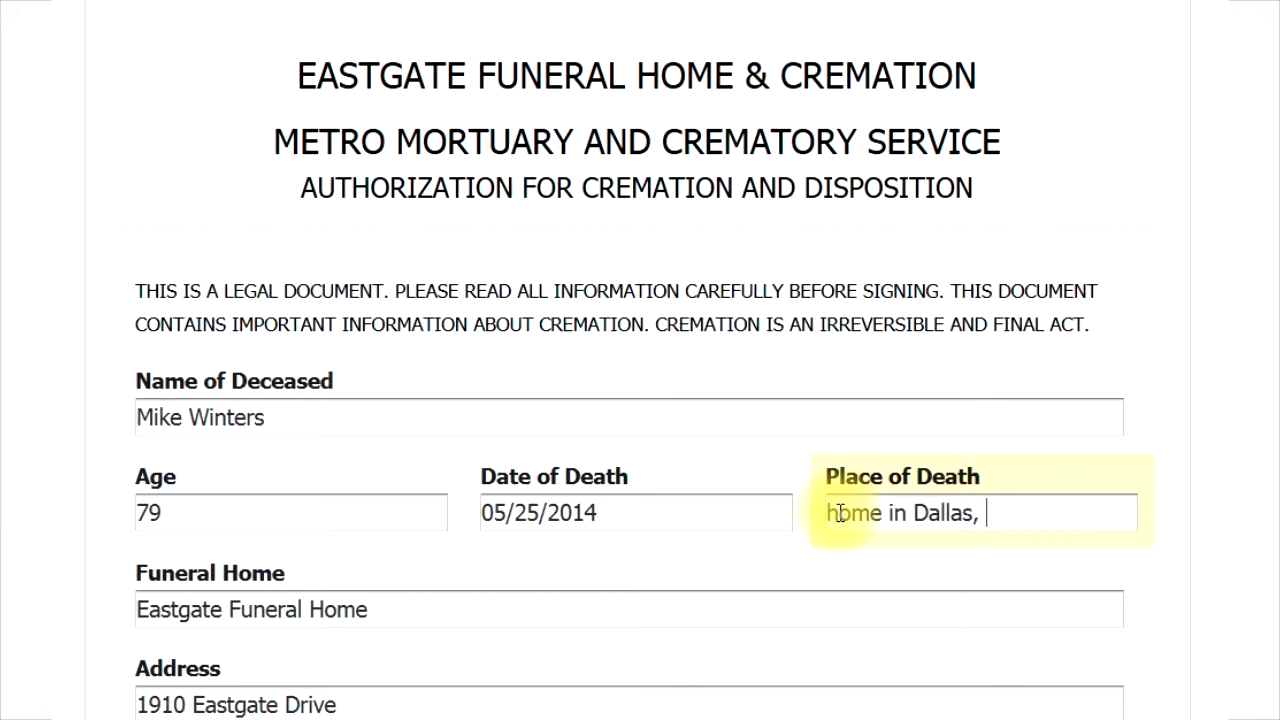
text(Texas)
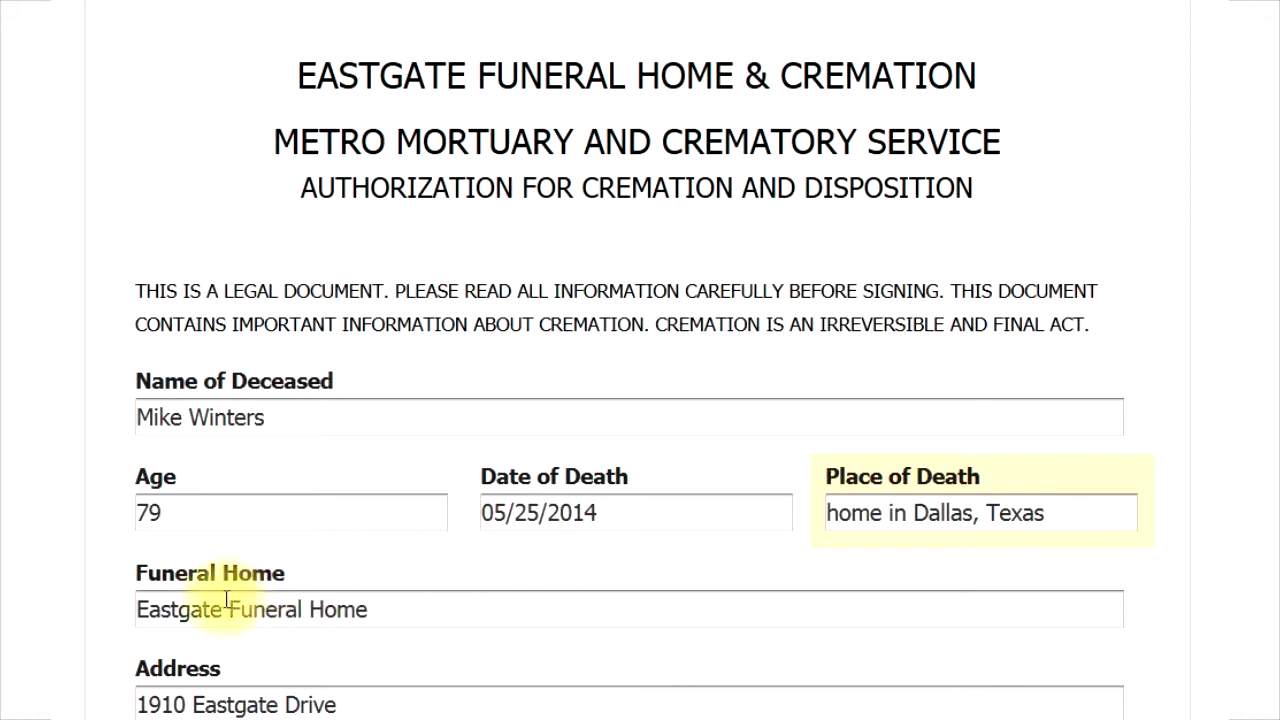
Enter the family's email address in the Family Email field
scroll(190, 598, down, 2)
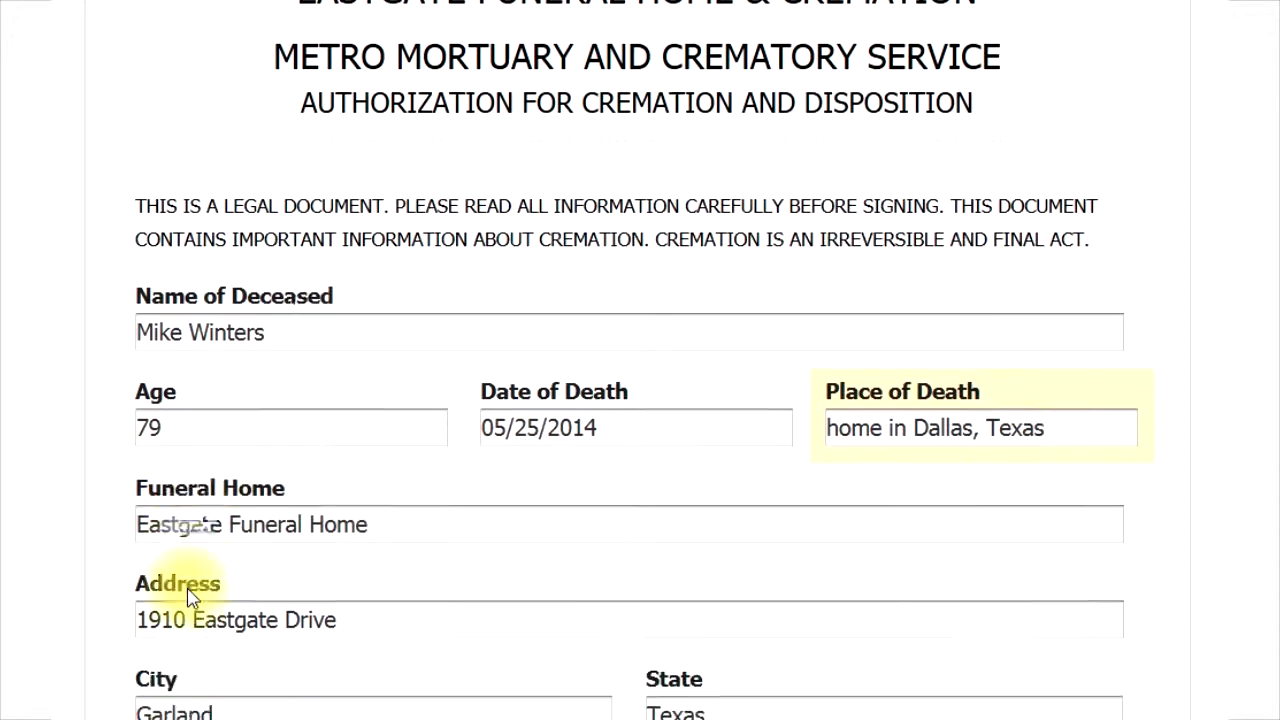
scroll(190, 598, down, 2)
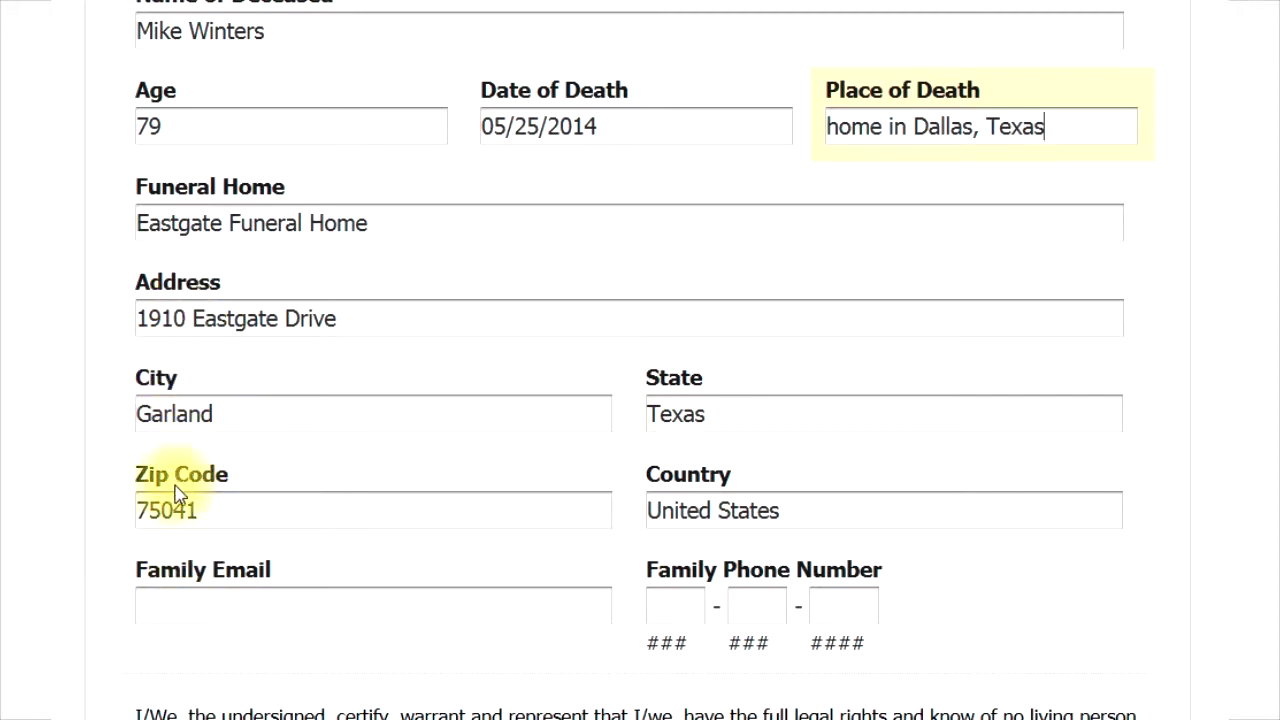
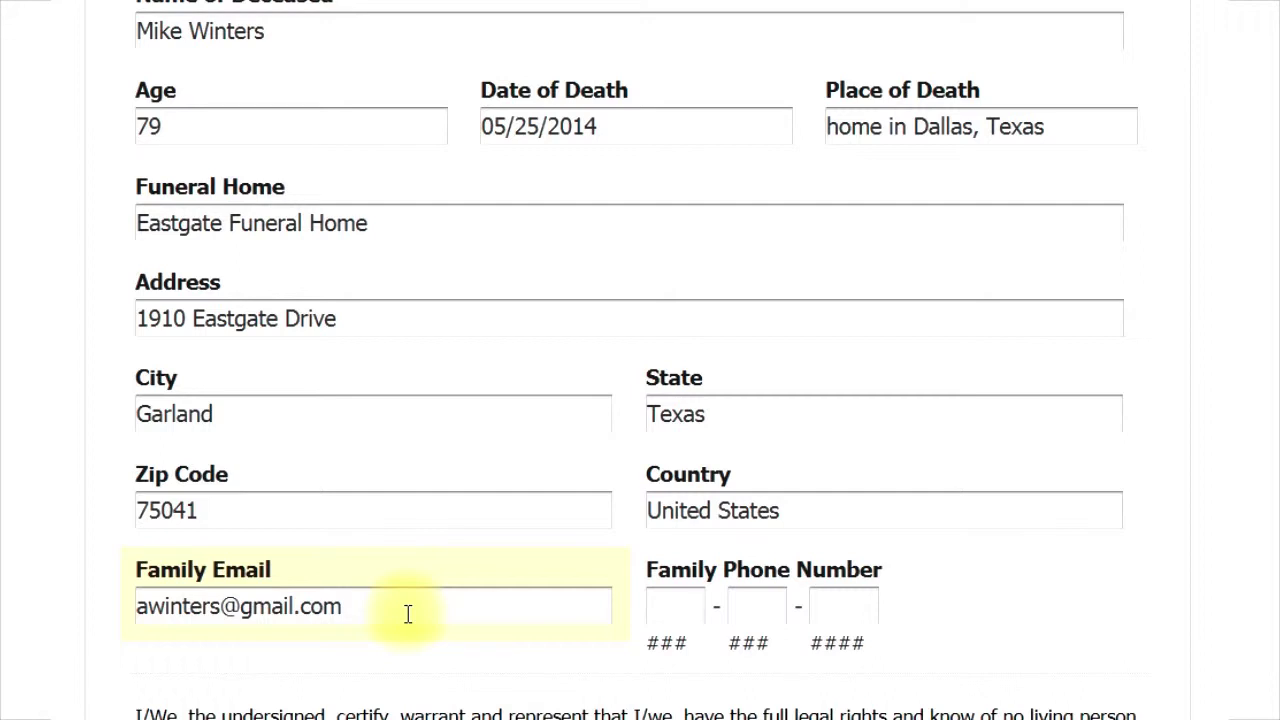
Fill in the family phone number's area code, prefix and line number
click(678, 600)
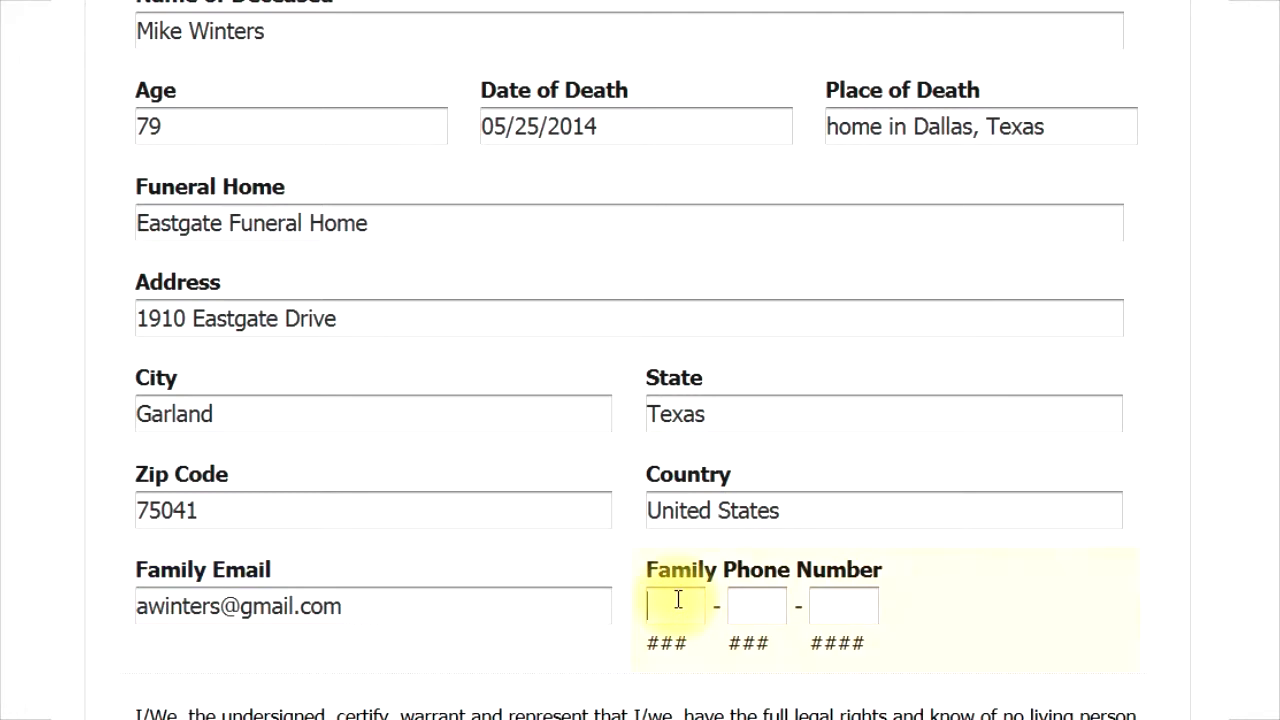
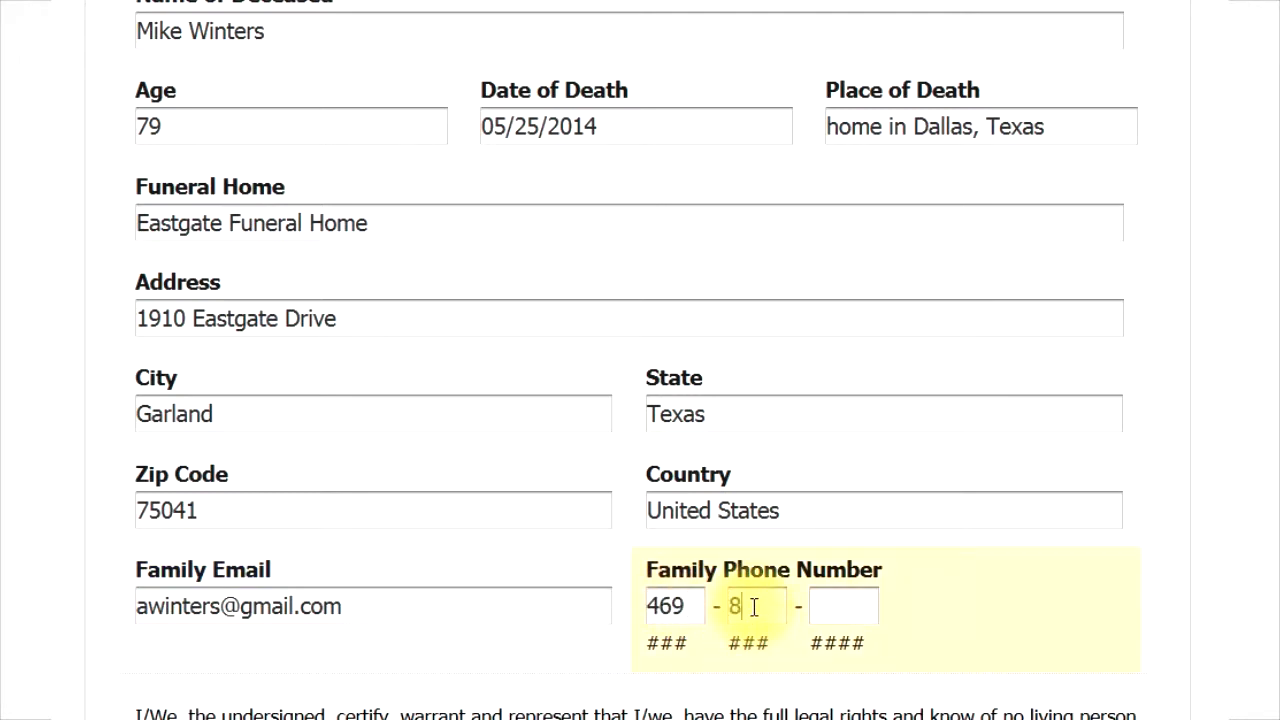
click(832, 604)
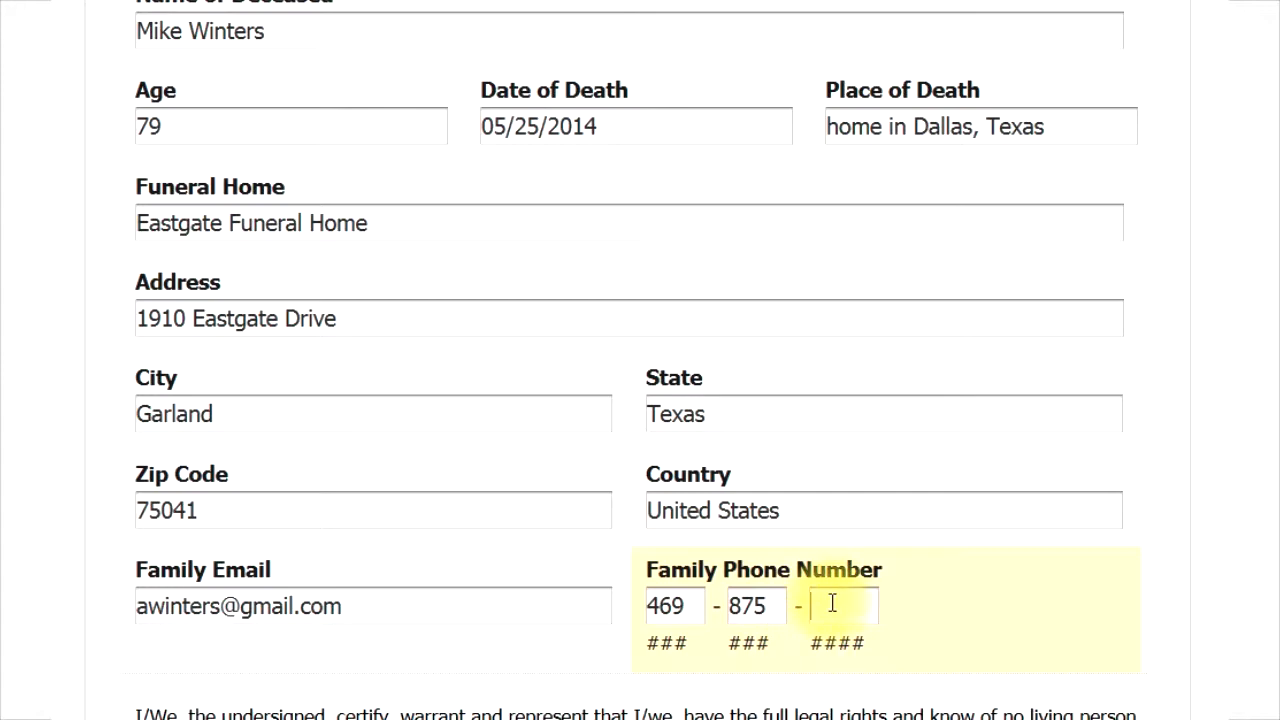
Put the authorizing agent's initials in both Please Initial boxes of the certification statements
scroll(245, 630, down, 4)
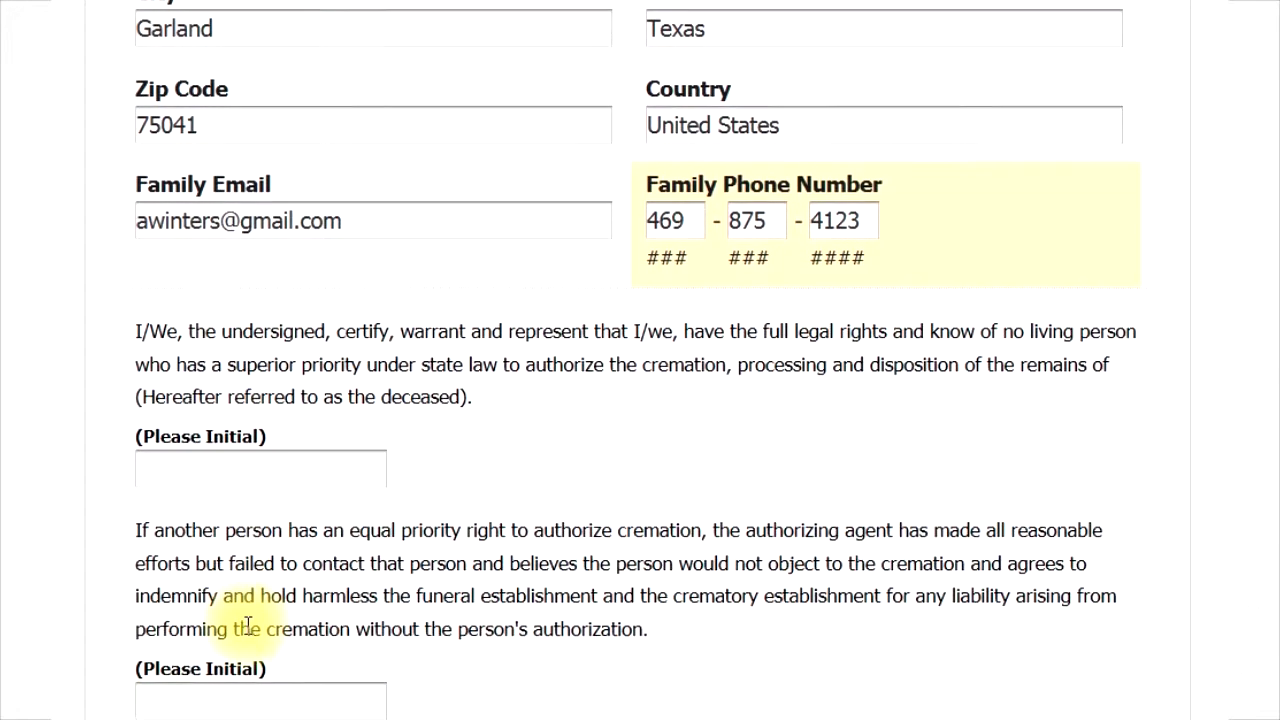
scroll(250, 600, down, 2)
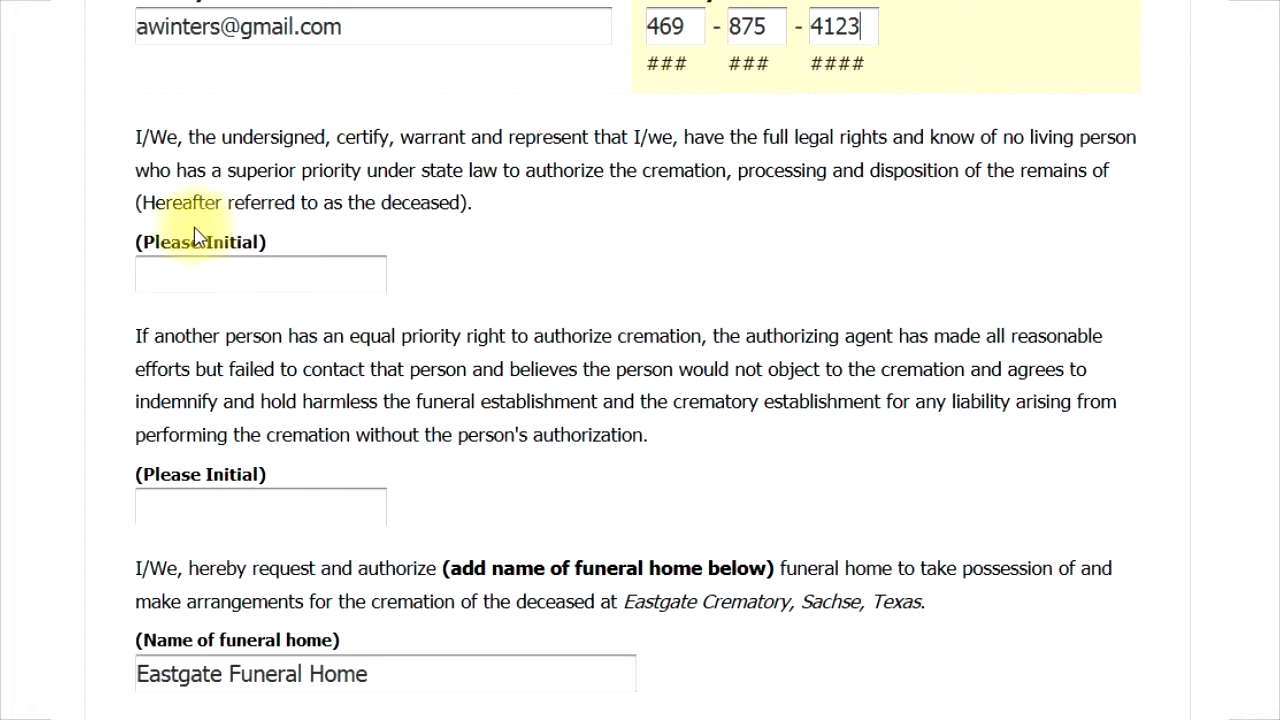
click(168, 276)
text(aw)
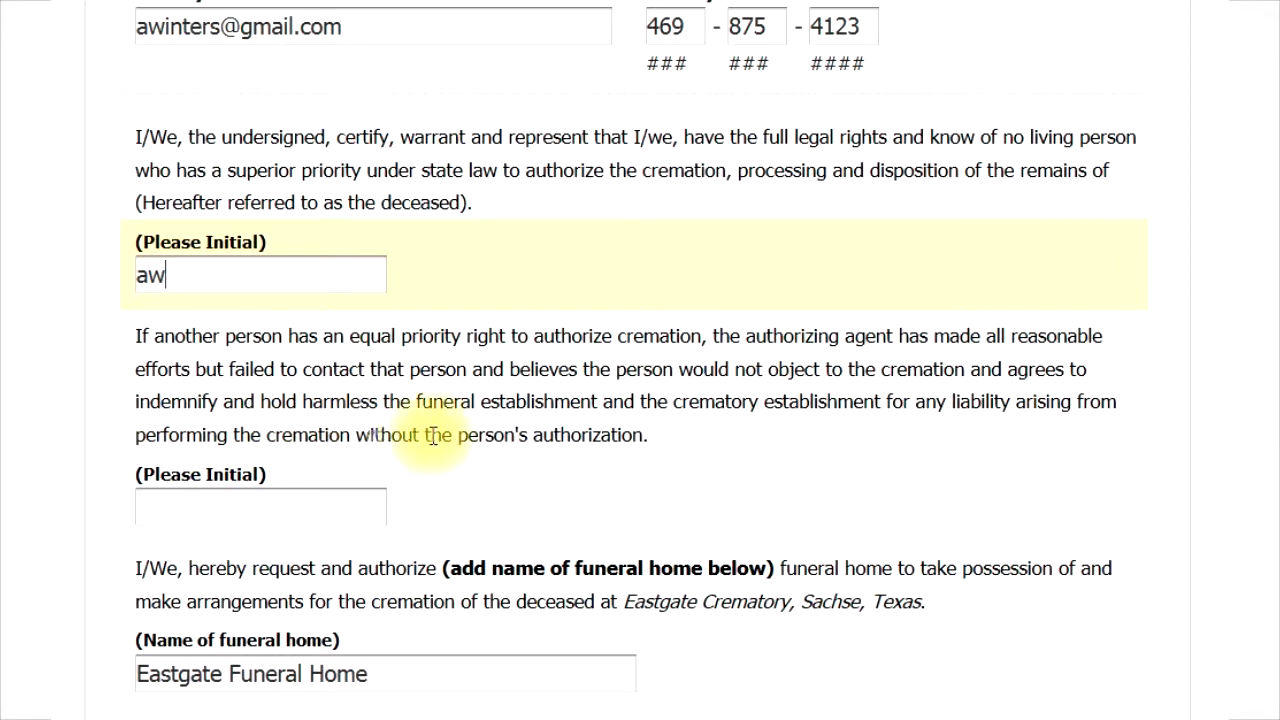
click(167, 502)
text(aw)
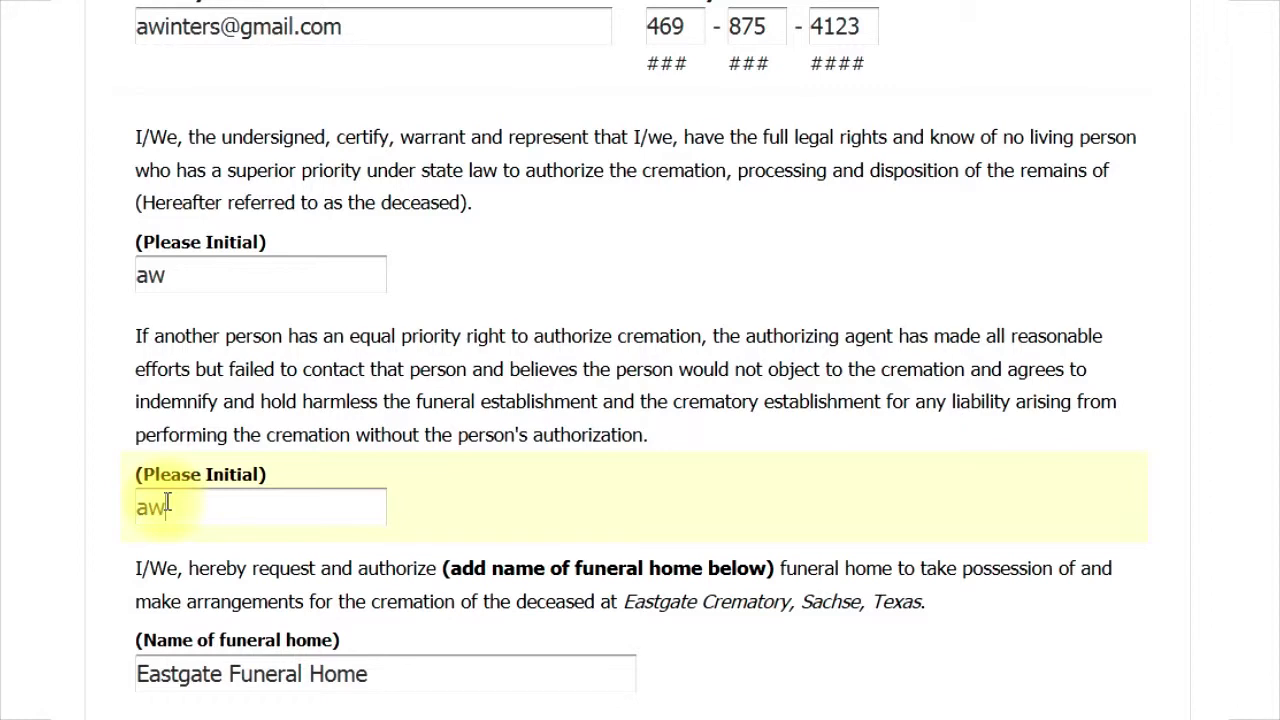
scroll(168, 505, down, 4)
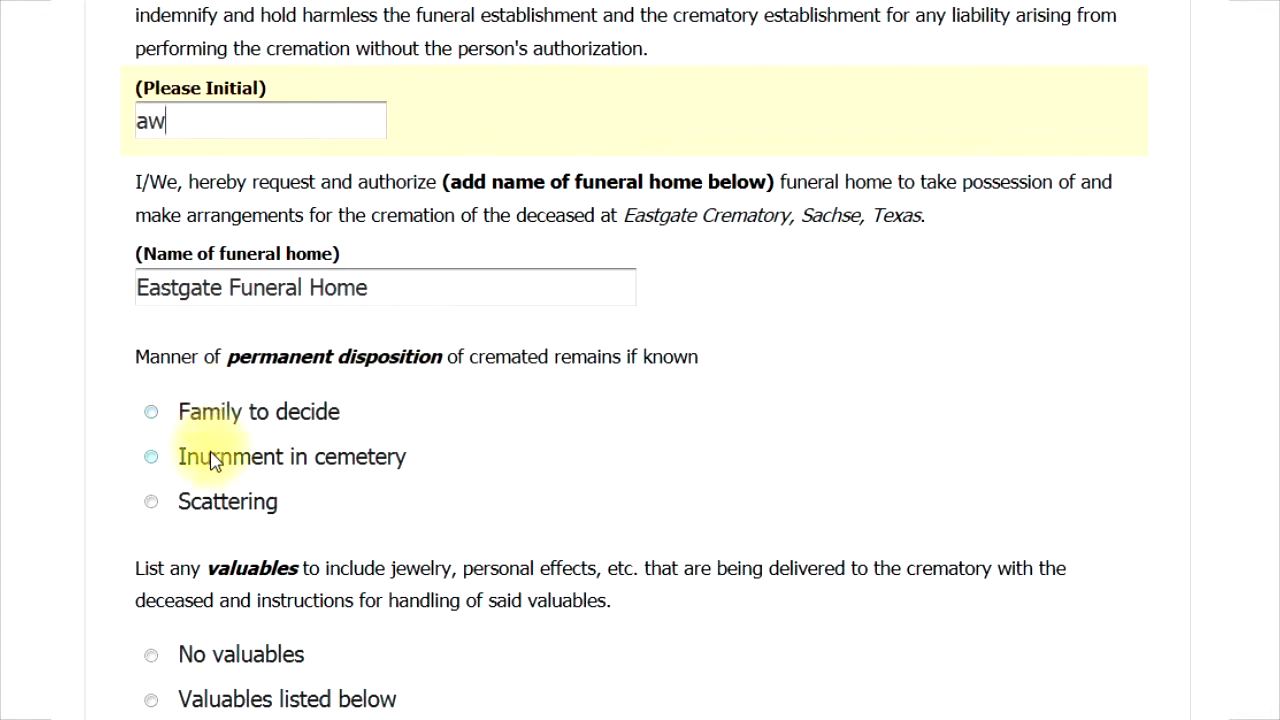
Leave final disposition to the family, mark no valuables, and choose no viewing before cremation
click(157, 419)
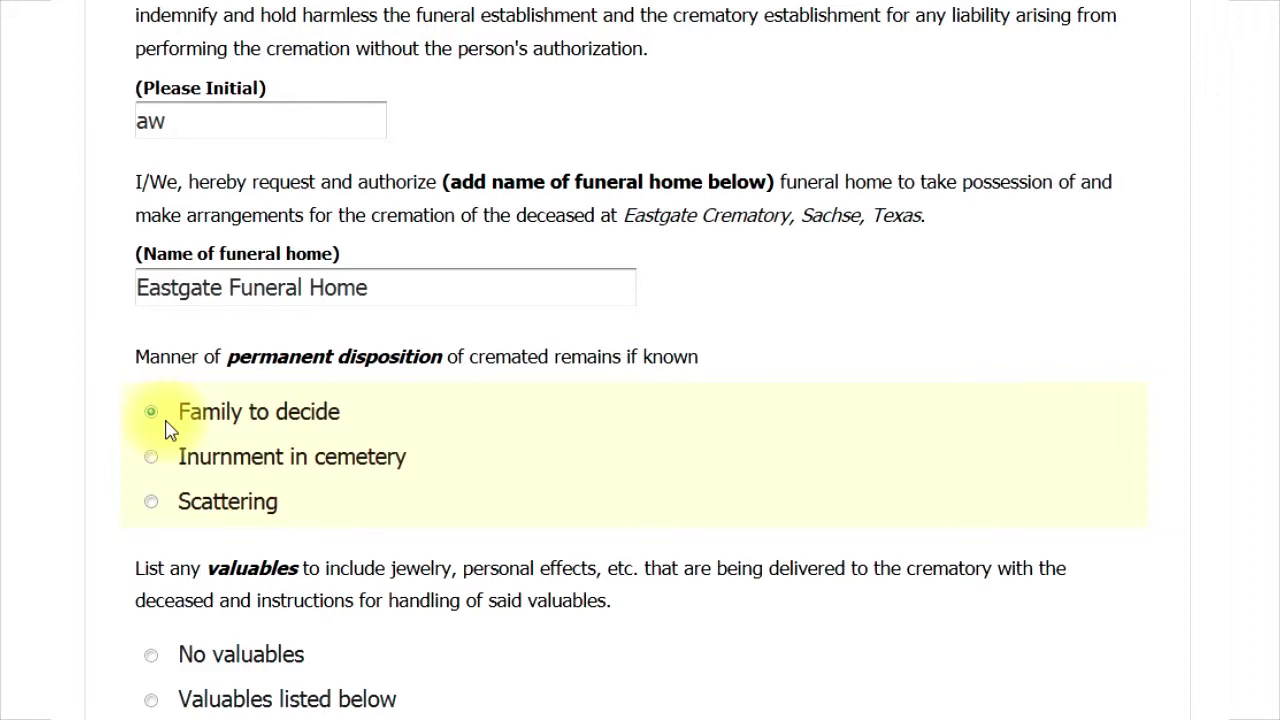
scroll(212, 486, down, 4)
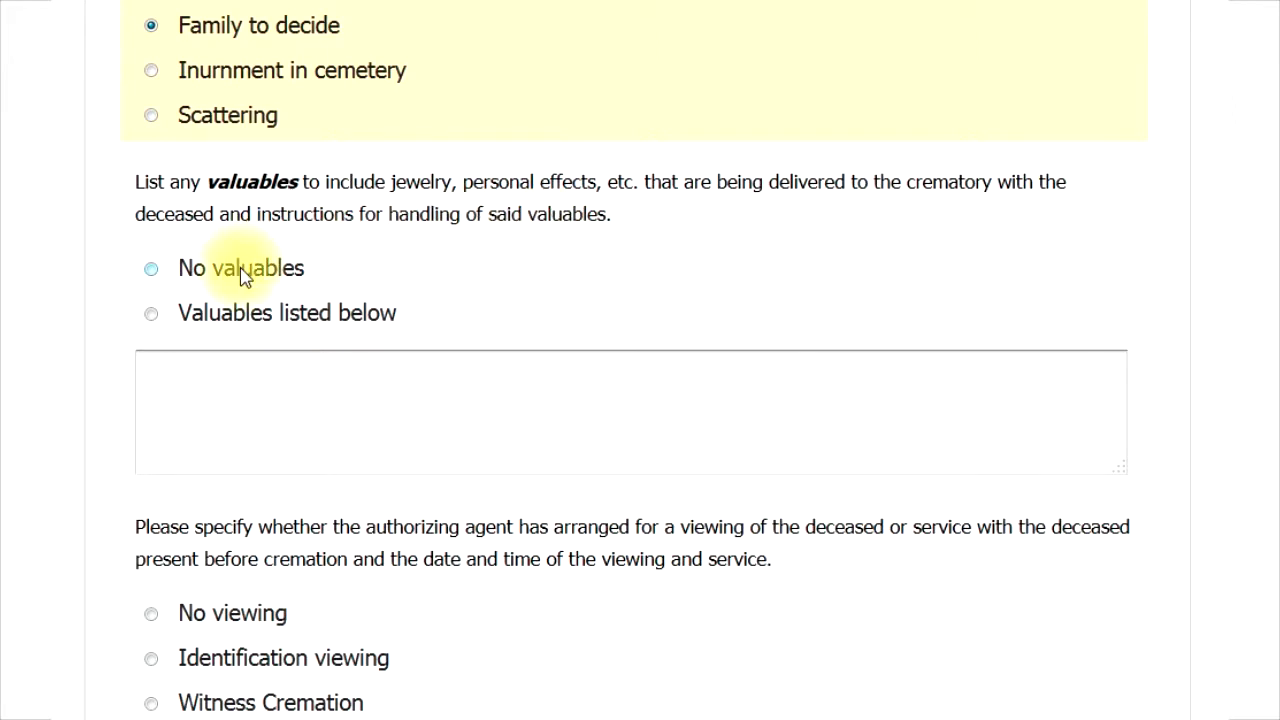
click(152, 270)
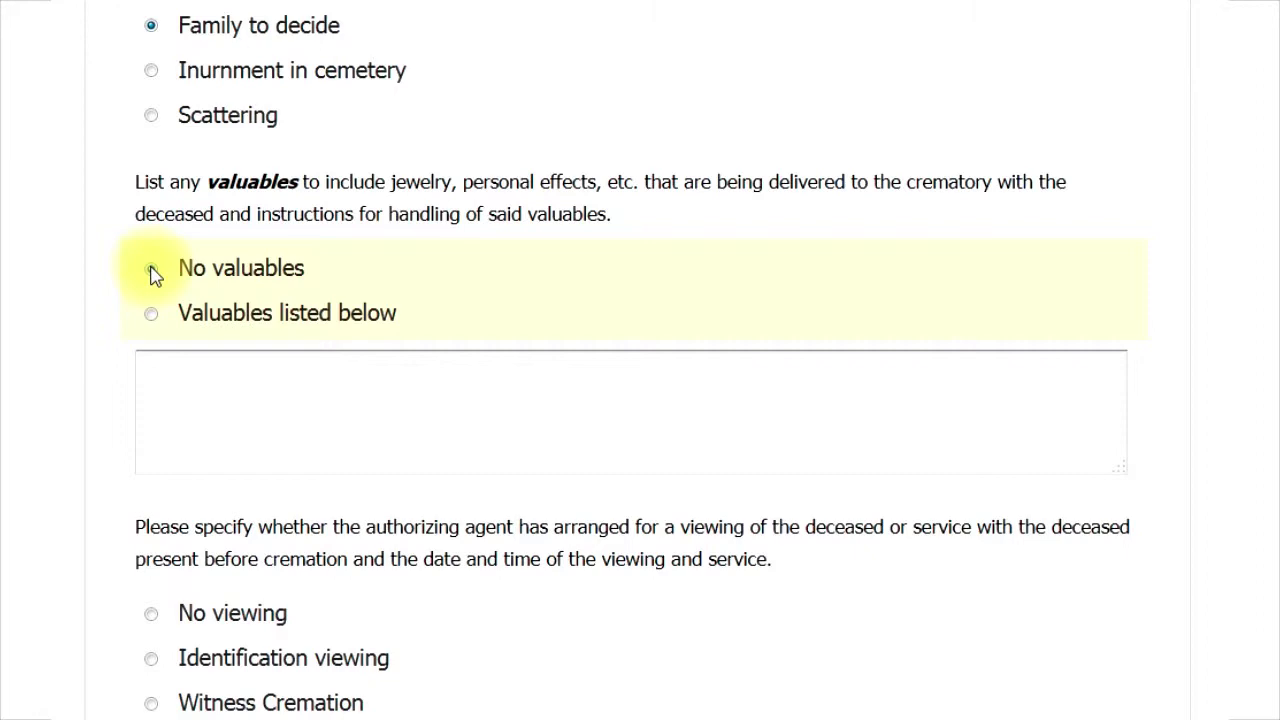
click(152, 270)
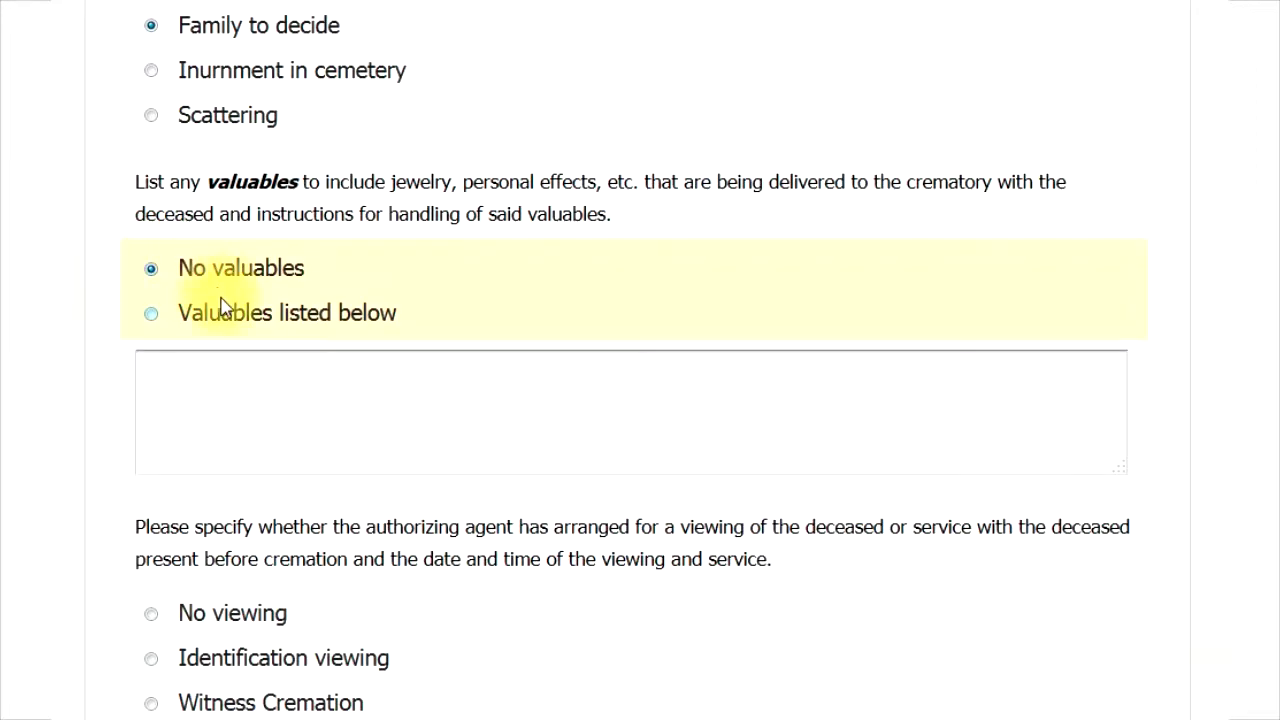
scroll(223, 306, down, 4)
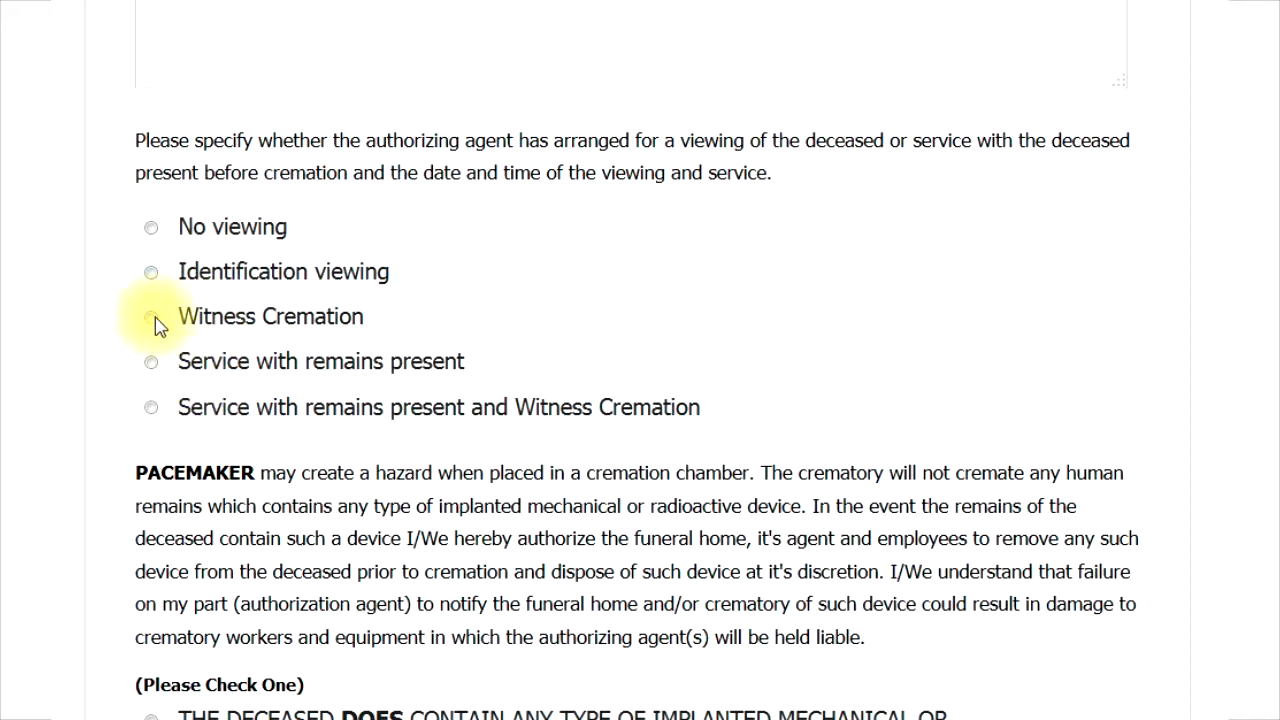
click(151, 228)
Mark that the deceased has no implanted device and return remains to the funeral home
scroll(351, 374, down, 4)
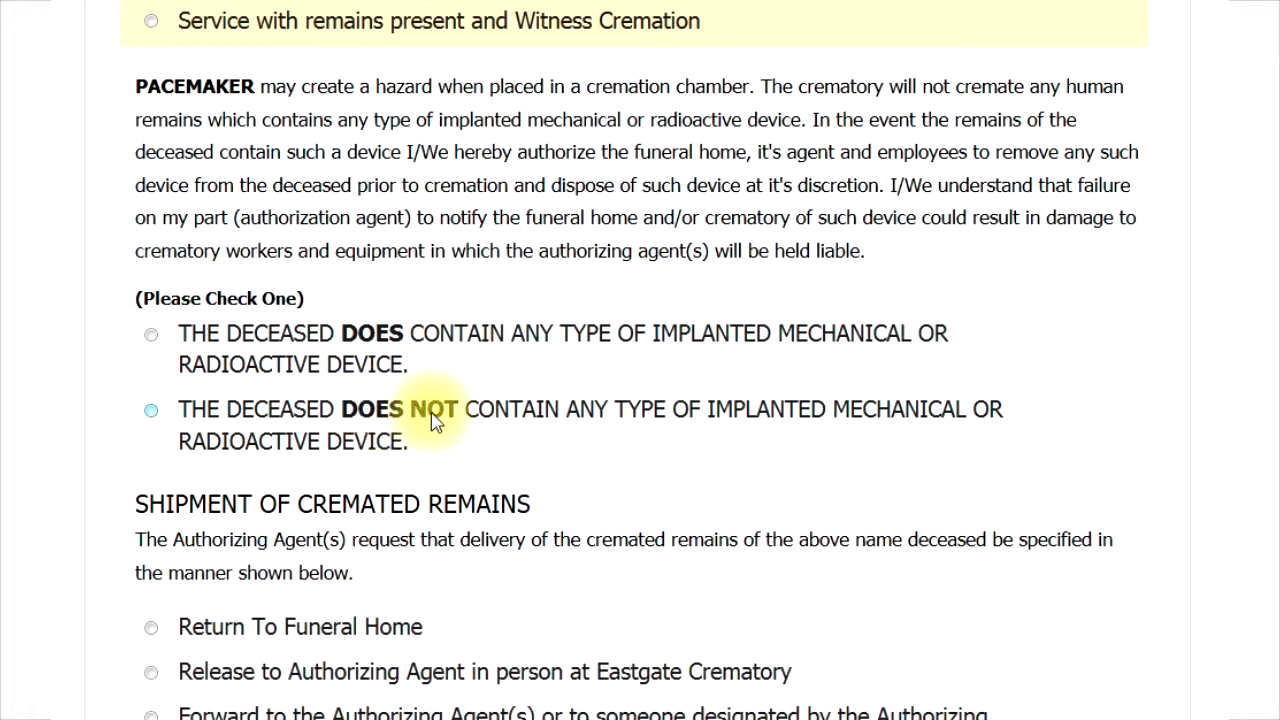
click(152, 411)
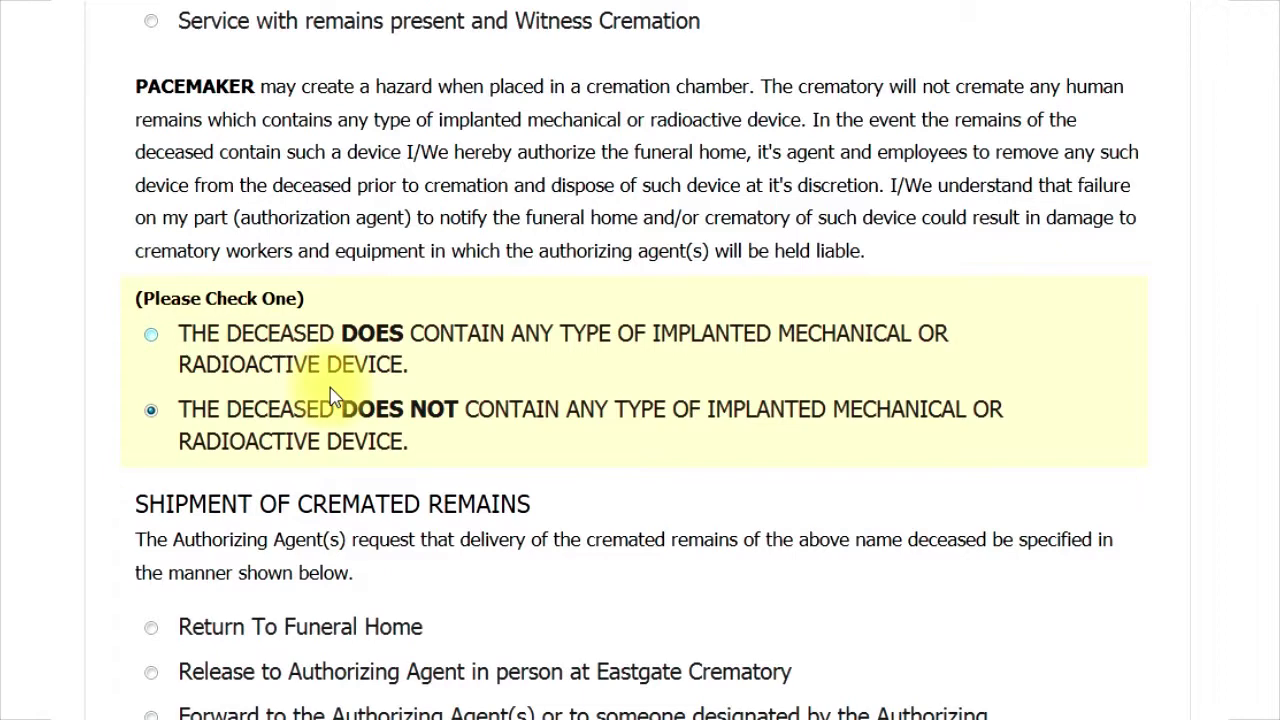
scroll(333, 395, down, 4)
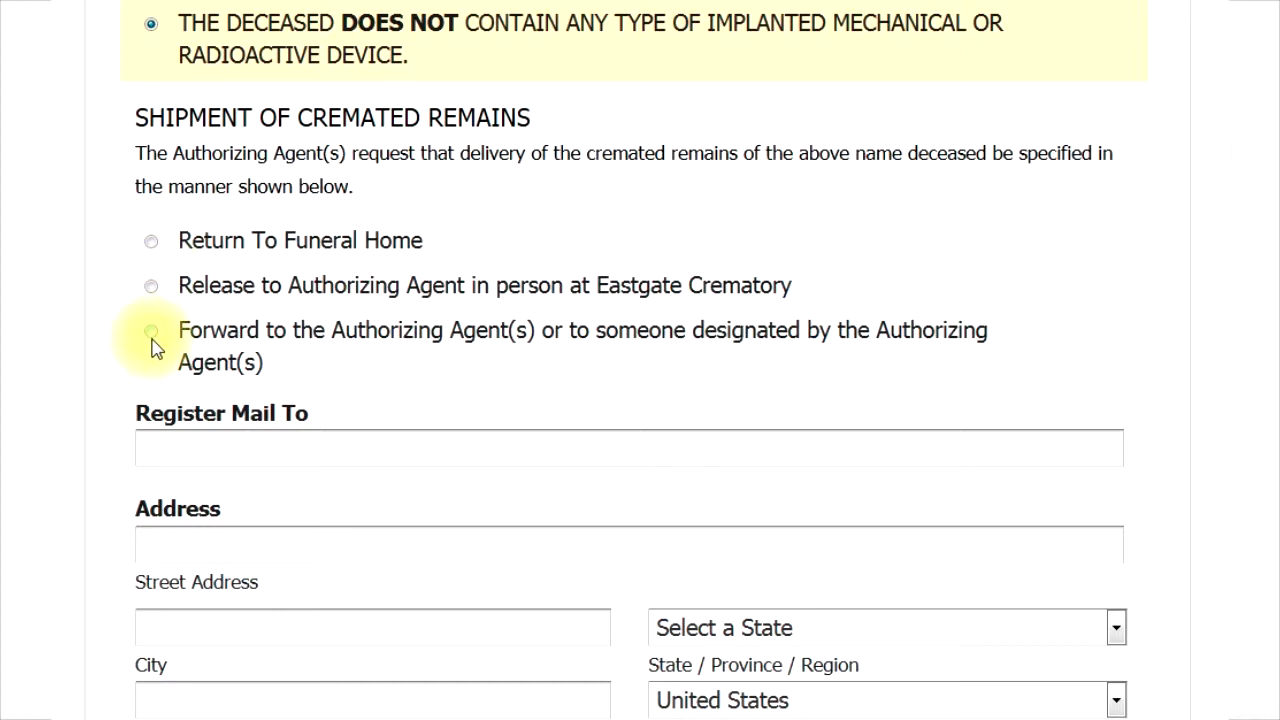
click(151, 243)
scroll(286, 250, down, 3)
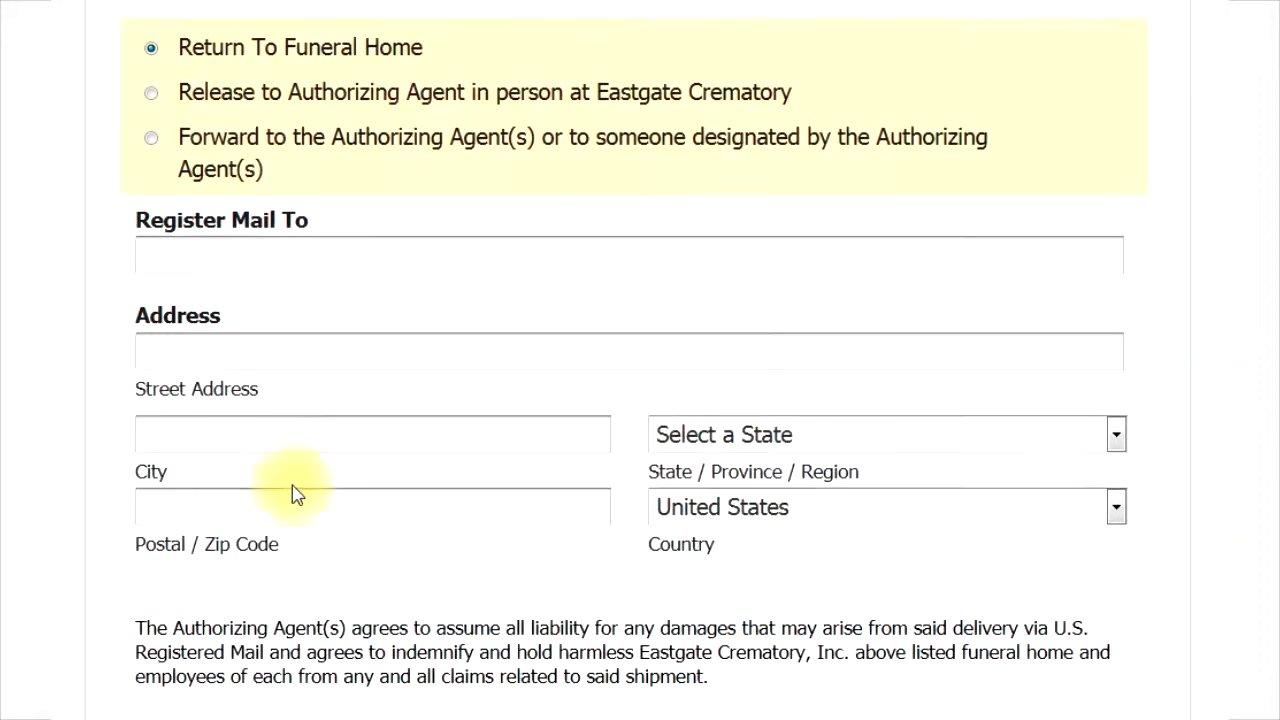
Select the Decorative urn and the Cremation Casket/Rental Casket container options
scroll(297, 491, down, 4)
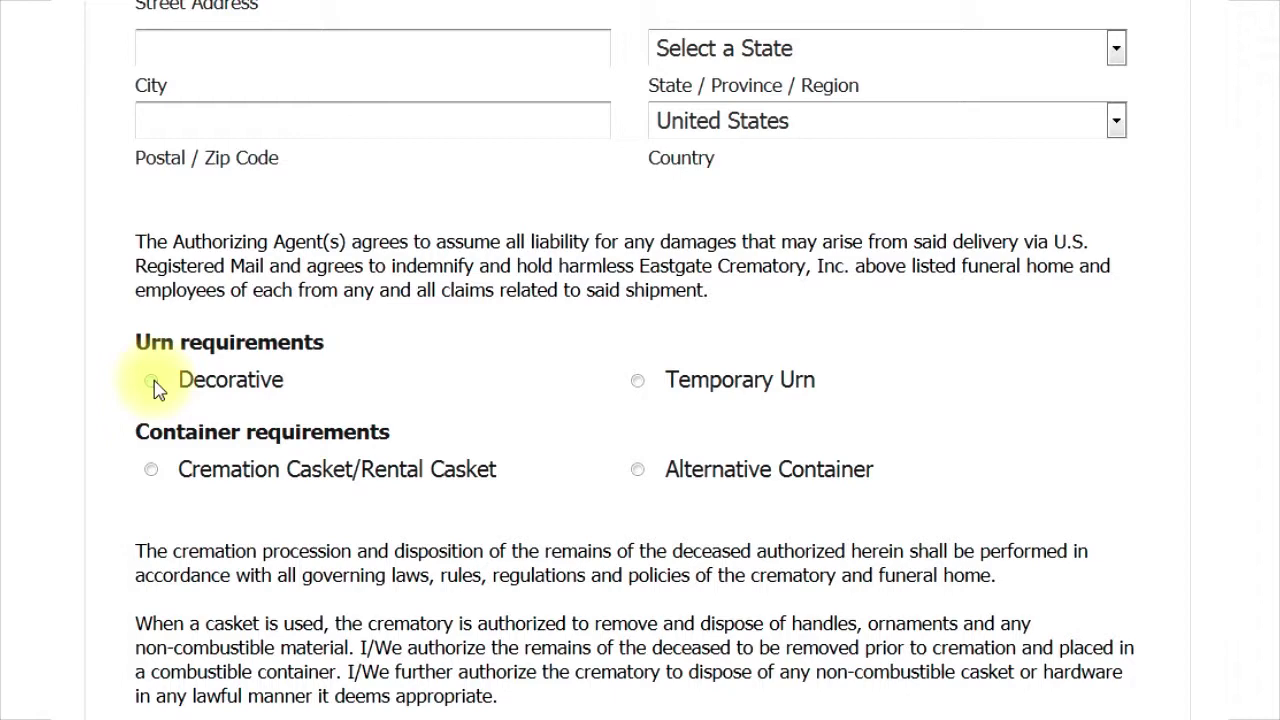
click(153, 383)
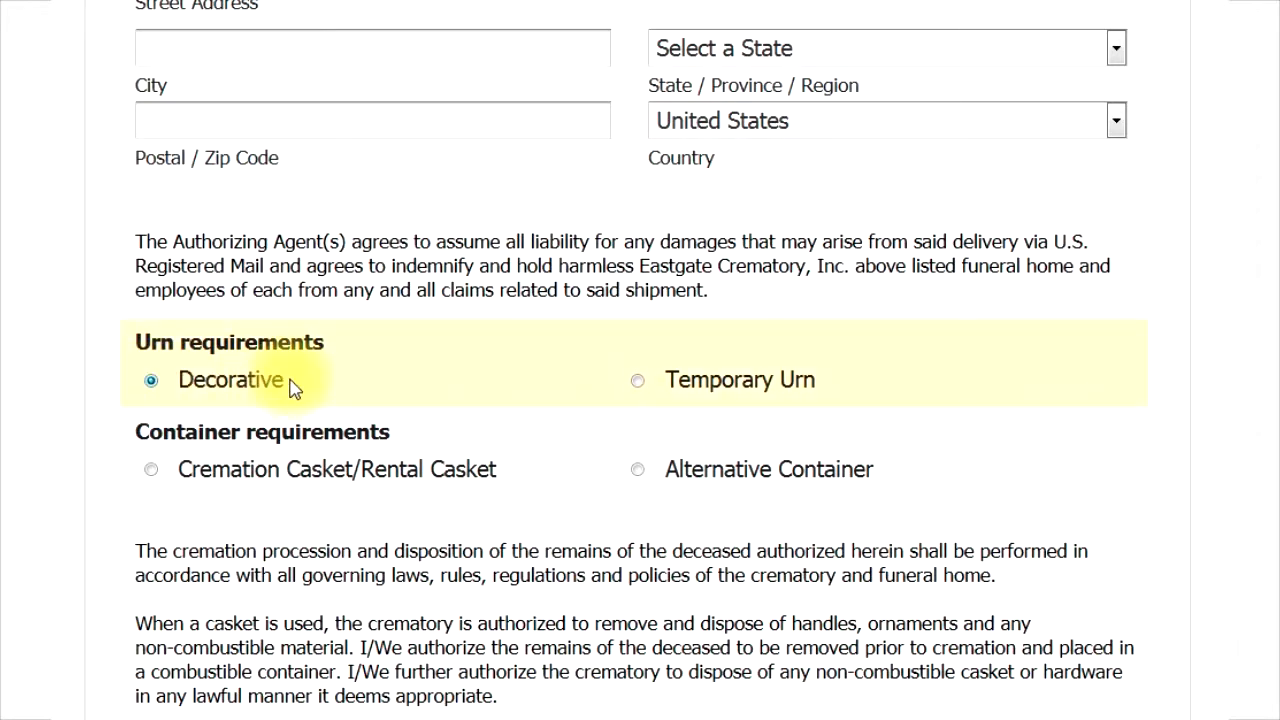
scroll(290, 372, down, 2)
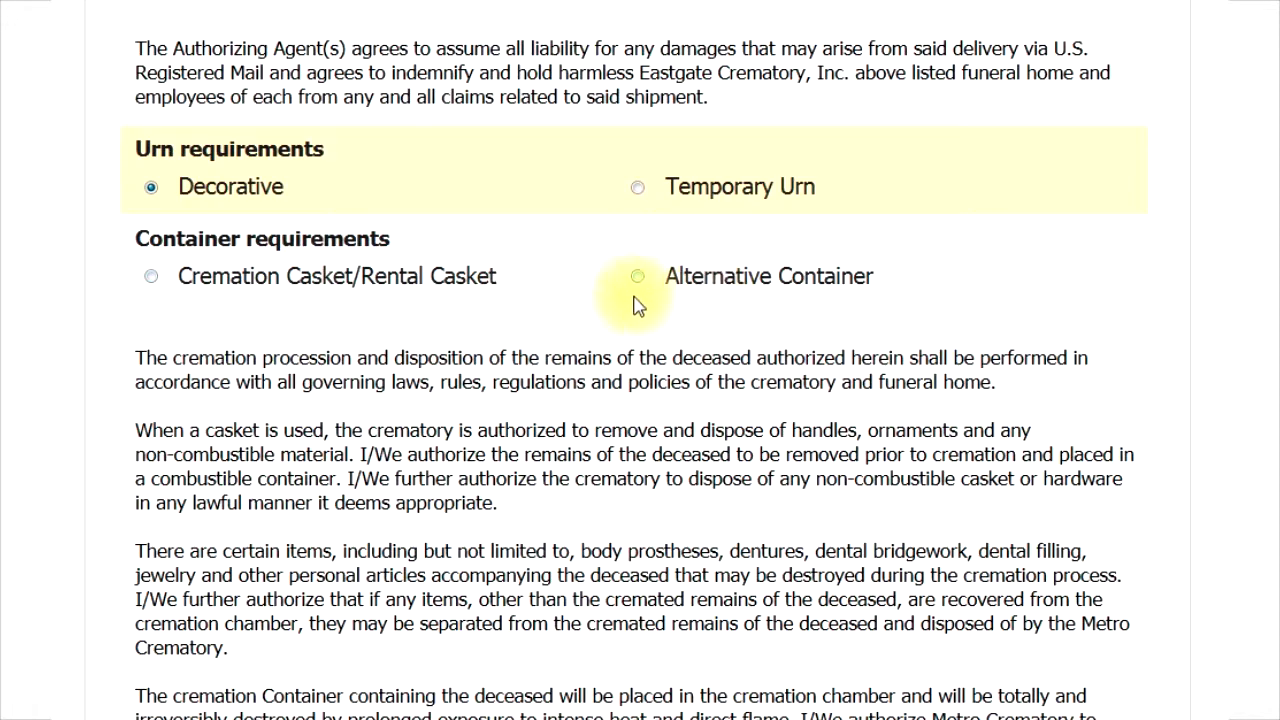
click(151, 277)
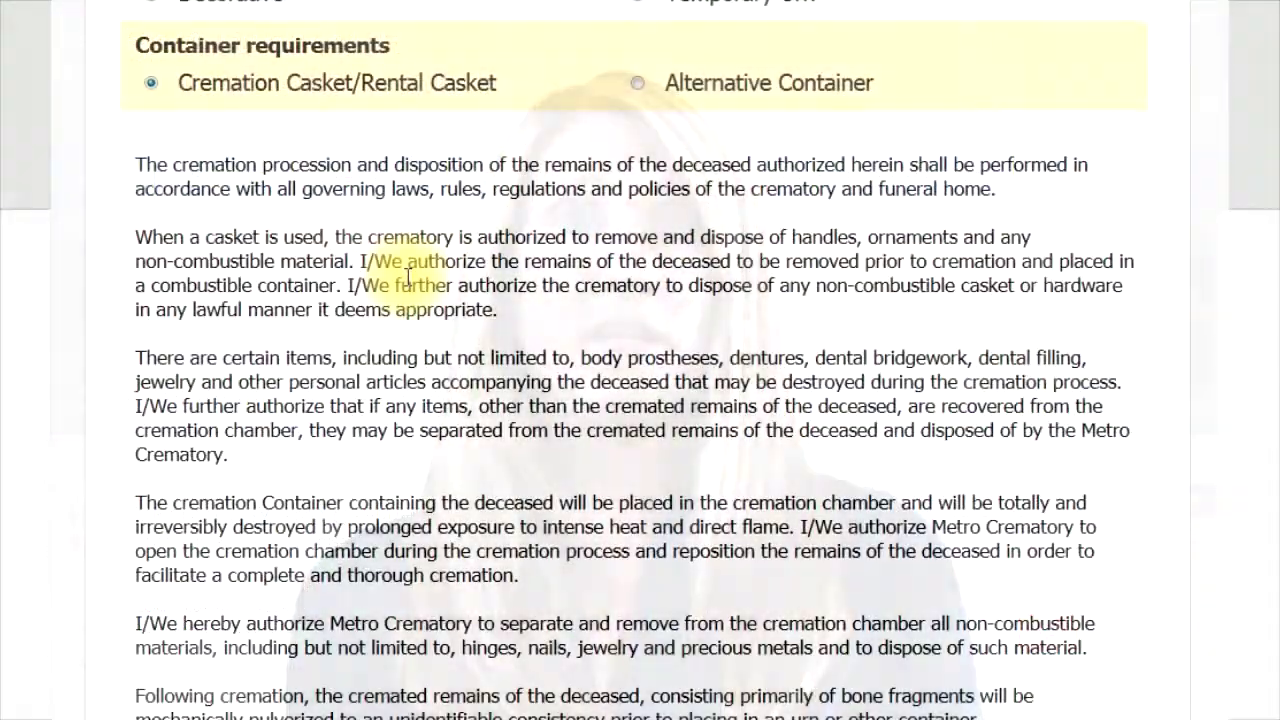
Scroll past the authorization paragraphs down to the Signature section with Print Name and Date
scroll(407, 275, down, 3)
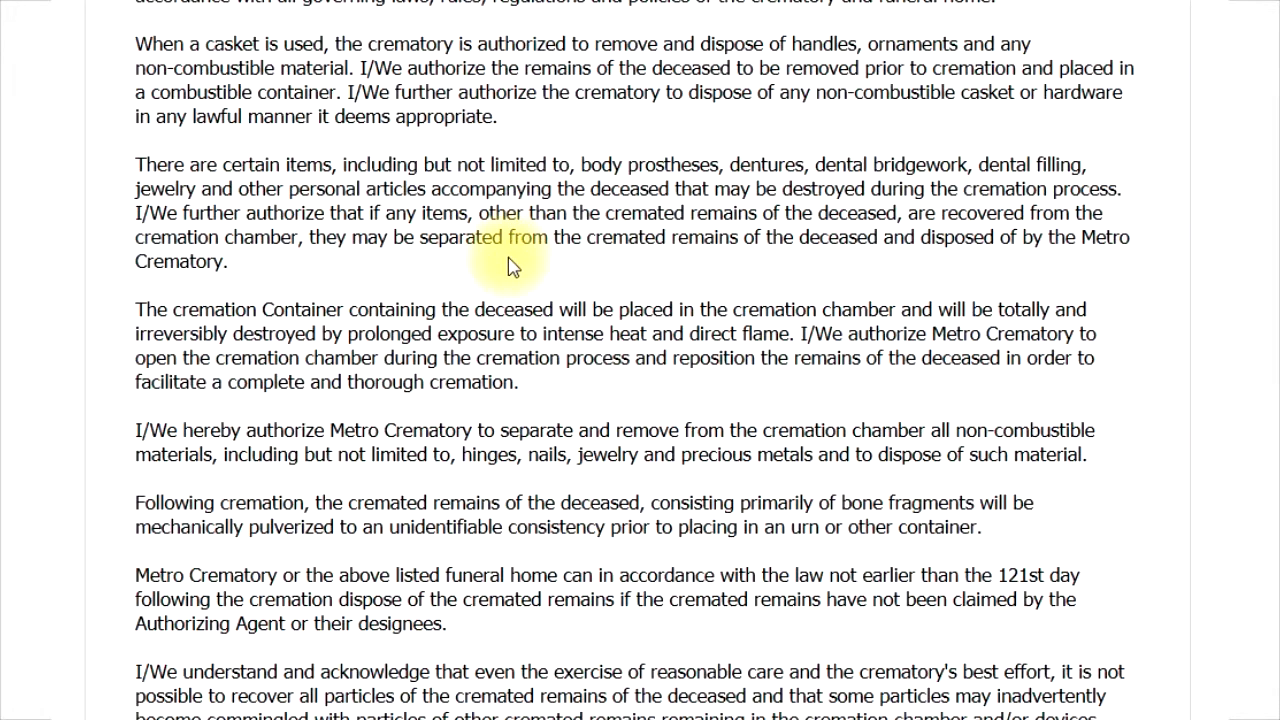
scroll(499, 338, down, 3)
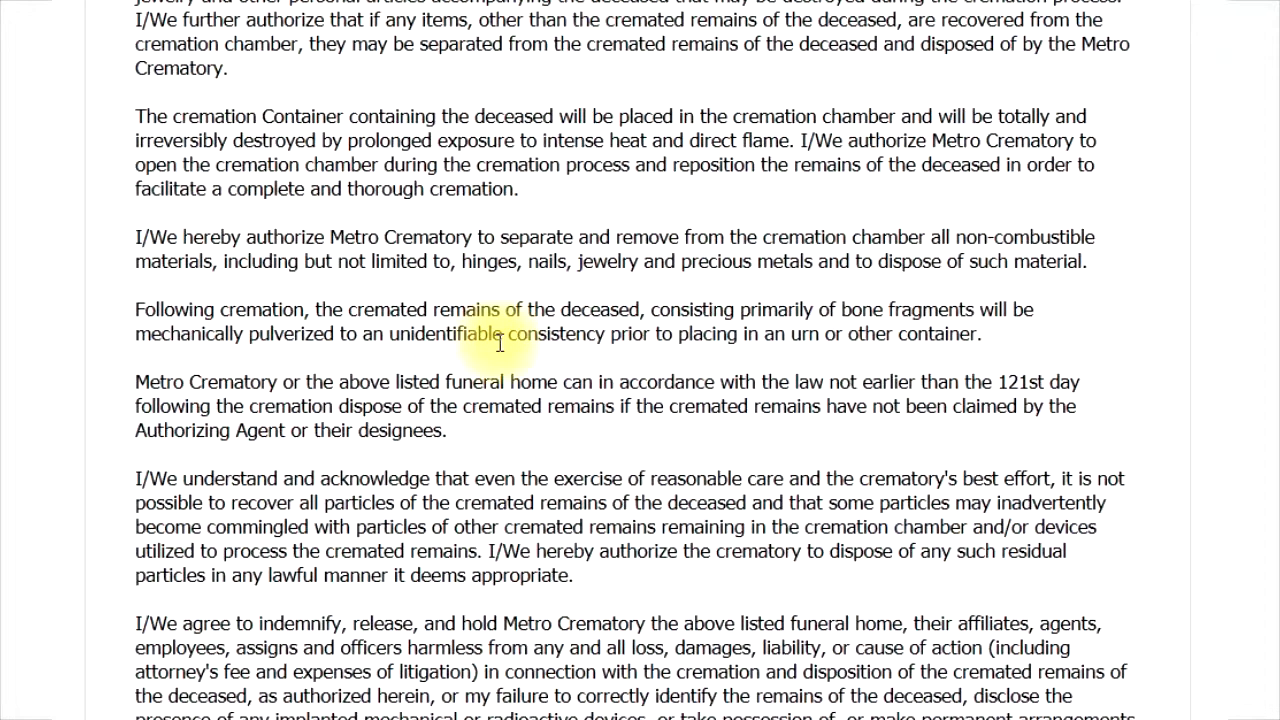
scroll(499, 342, down, 3)
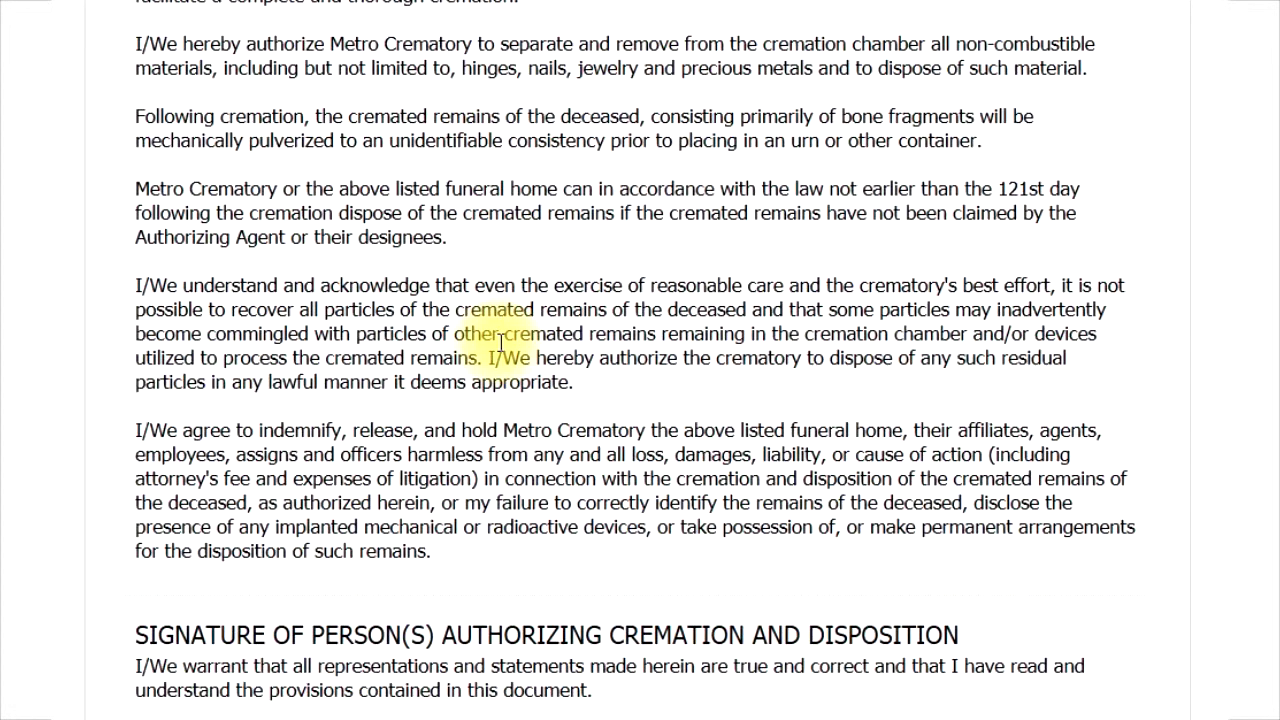
scroll(500, 343, down, 3)
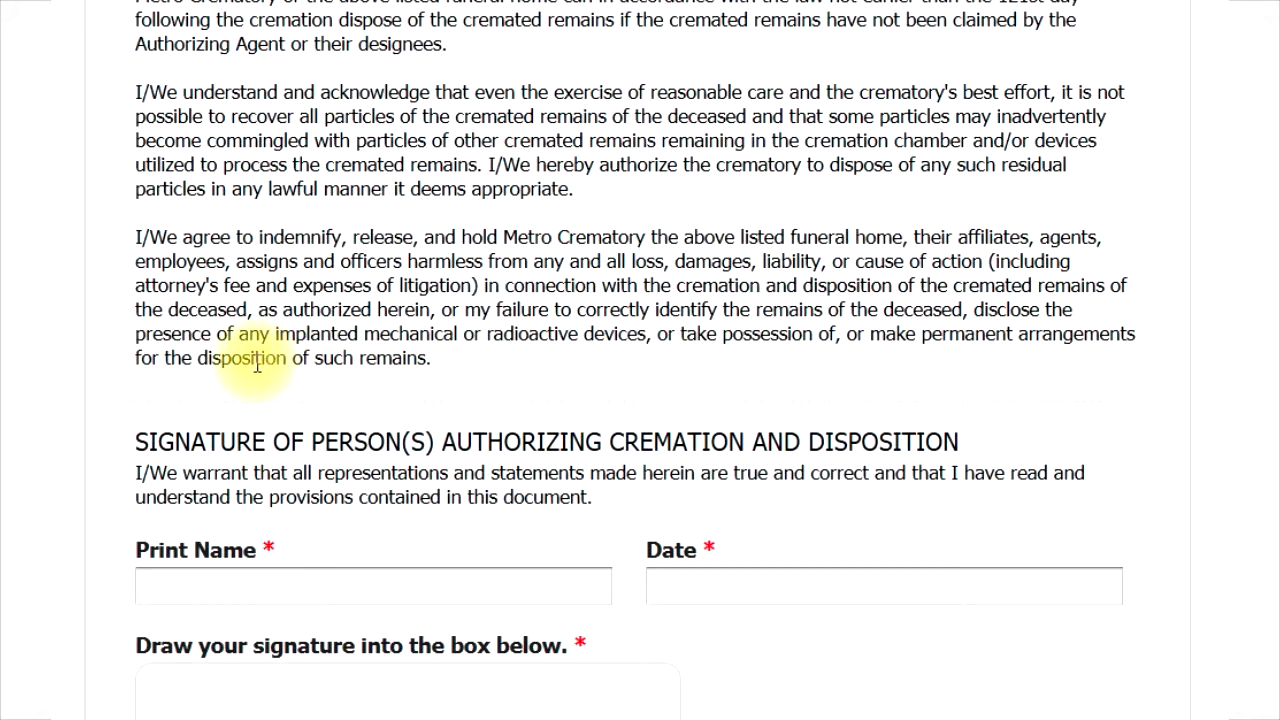
scroll(256, 366, down, 3)
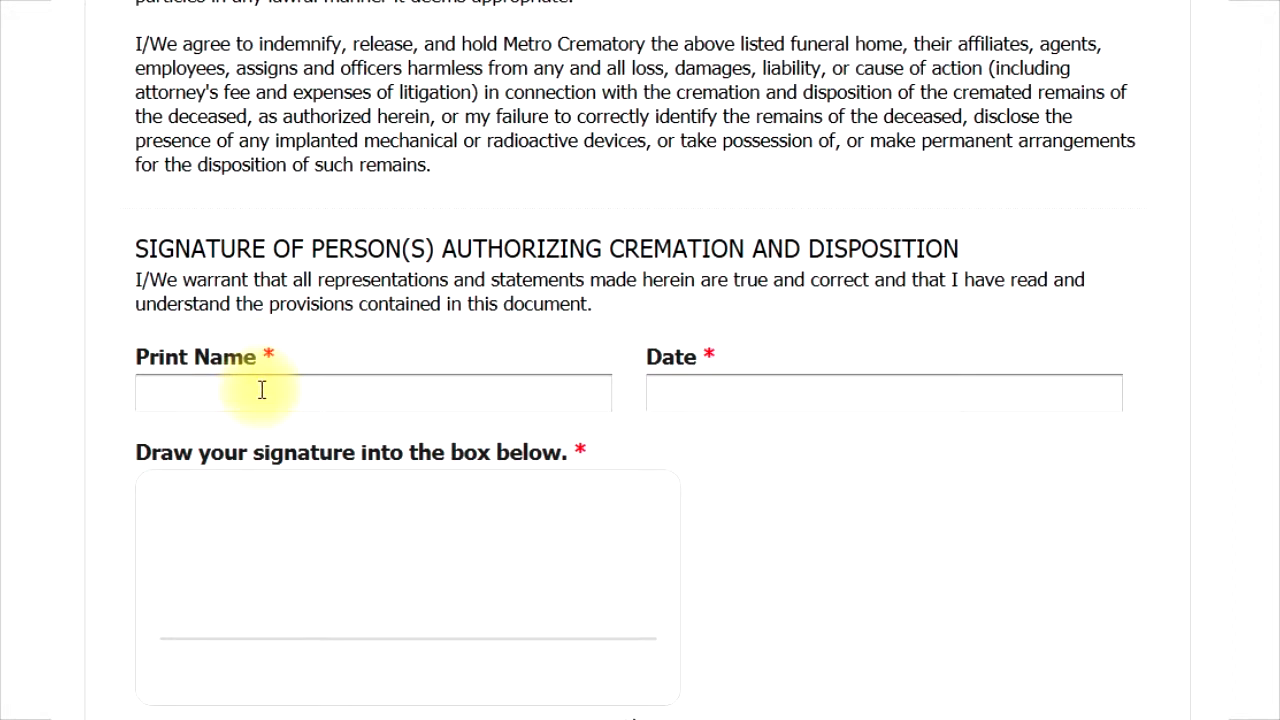
Enter the authorizing person's printed name and set the Date field to 06/21/2014
click(261, 390)
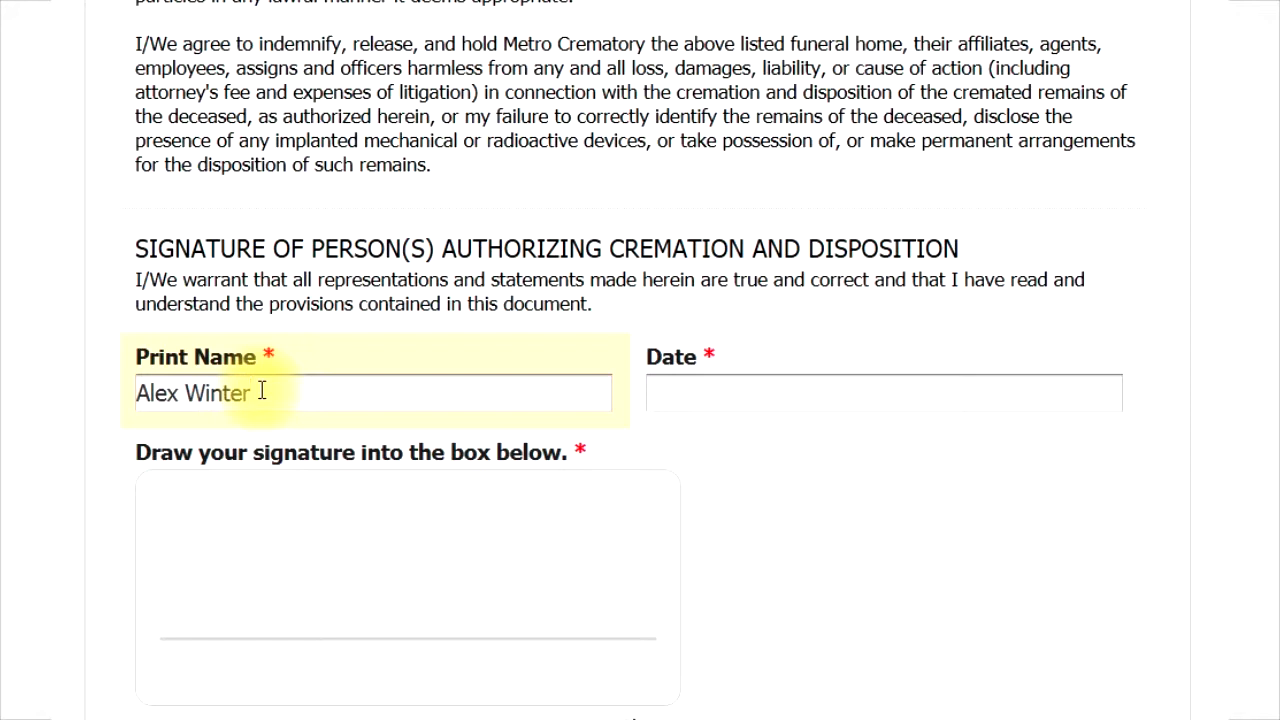
key(Tab)
text(6/21/2014)
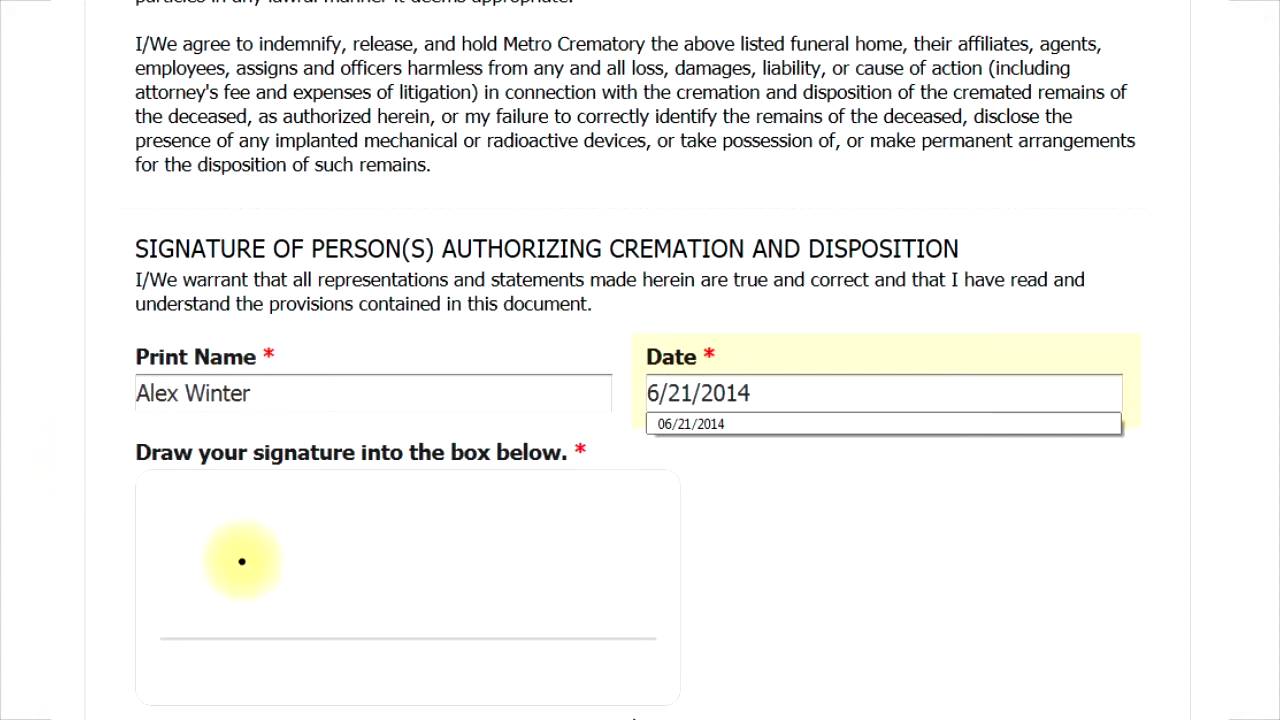
click(665, 426)
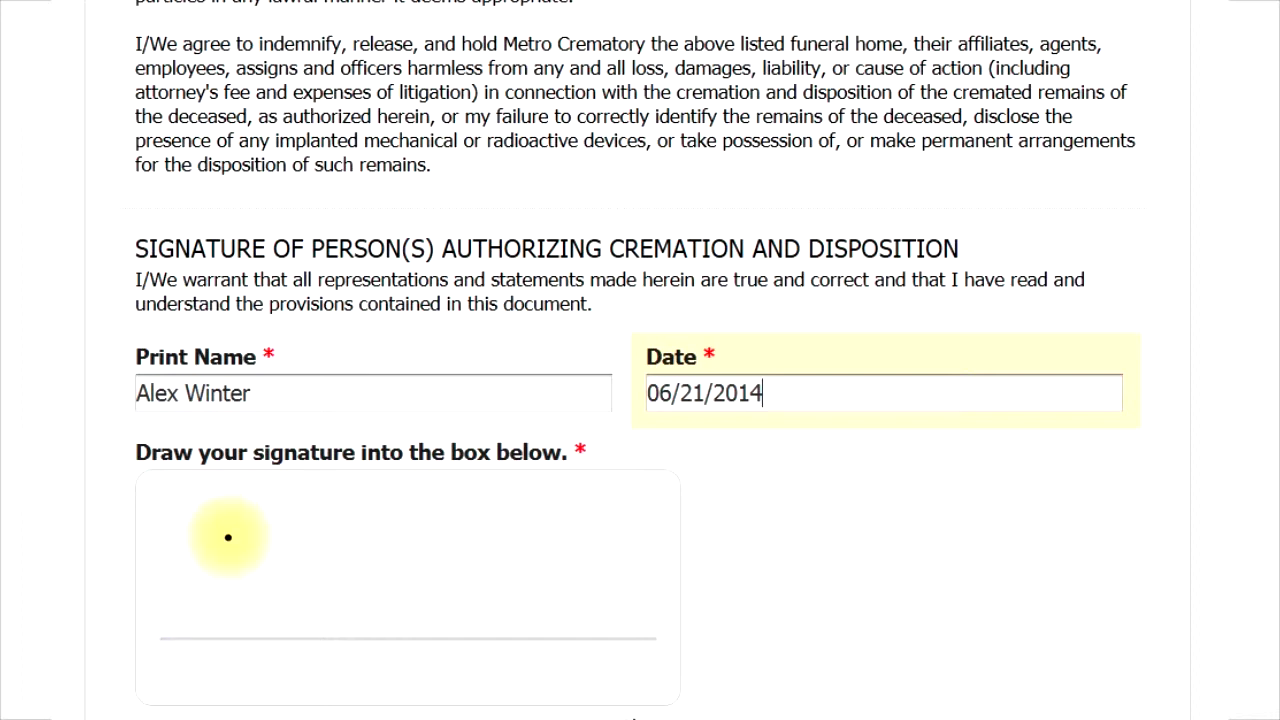
scroll(229, 534, down, 3)
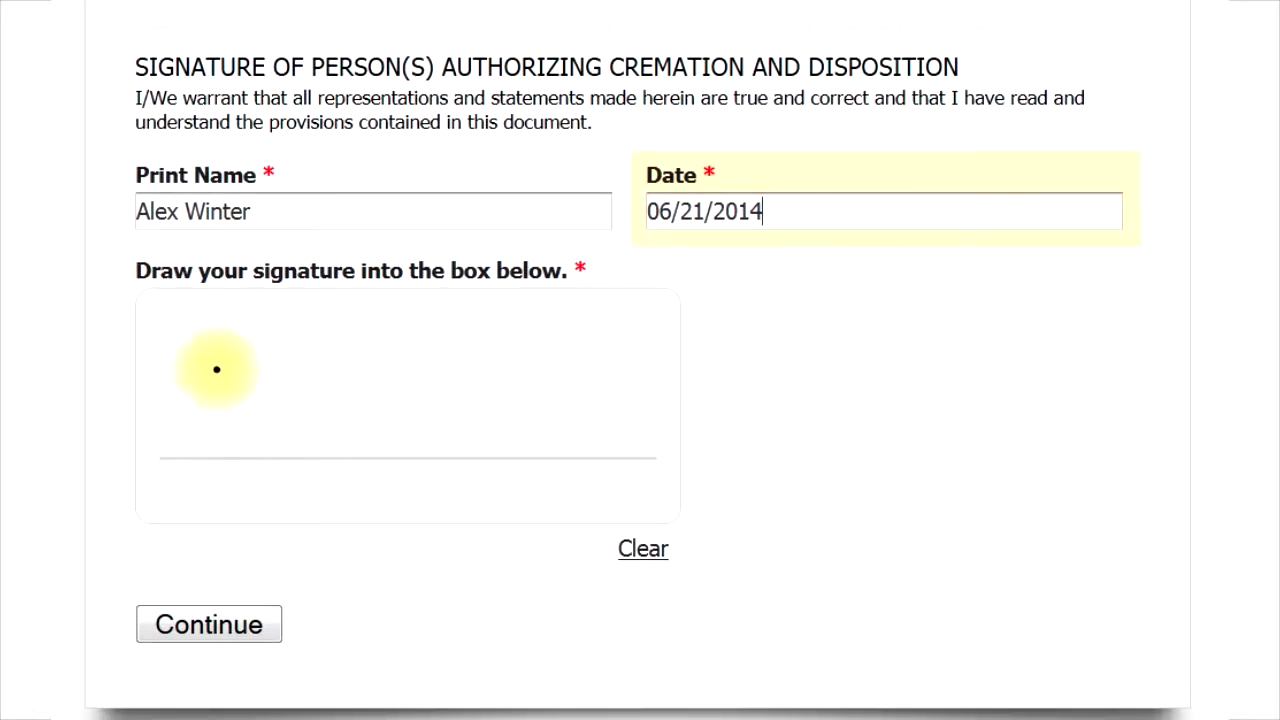
Draw the authorizer's handwritten signature in the signature box, clearing and redrawing the first attempt
mouse_move(228, 358)
mouse_down()
mouse_move(194, 431)
mouse_move(223, 378)
mouse_move(209, 400)
mouse_move(292, 400)
mouse_move(297, 417)
mouse_move(363, 363)
mouse_move(323, 414)
mouse_move(374, 414)
mouse_move(406, 434)
mouse_move(455, 420)
mouse_up()
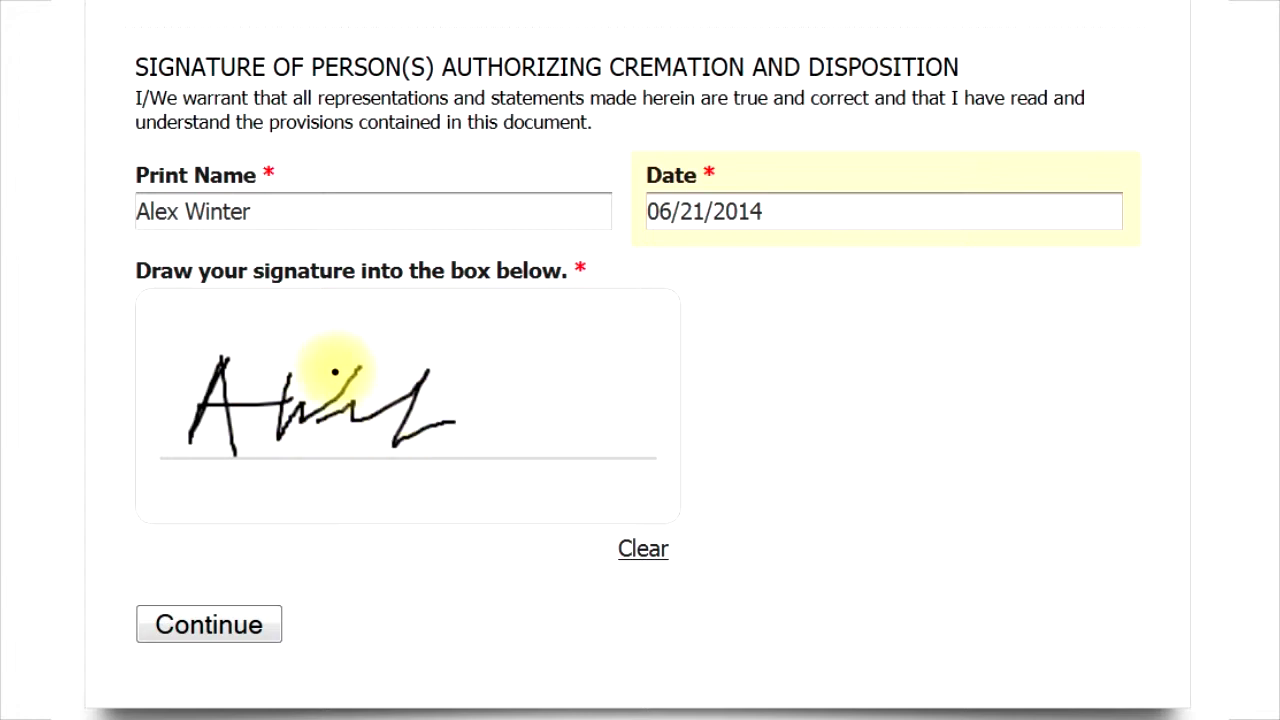
click(643, 550)
mouse_move(246, 343)
mouse_down()
mouse_move(209, 437)
mouse_move(242, 408)
mouse_move(249, 471)
mouse_up()
drag(197, 409, 278, 408)
mouse_move(285, 350)
mouse_down()
mouse_move(310, 430)
mouse_move(376, 345)
mouse_up()
mouse_move(343, 428)
mouse_down()
mouse_move(457, 420)
mouse_move(627, 440)
mouse_up()
drag(405, 414, 440, 412)
click(400, 381)
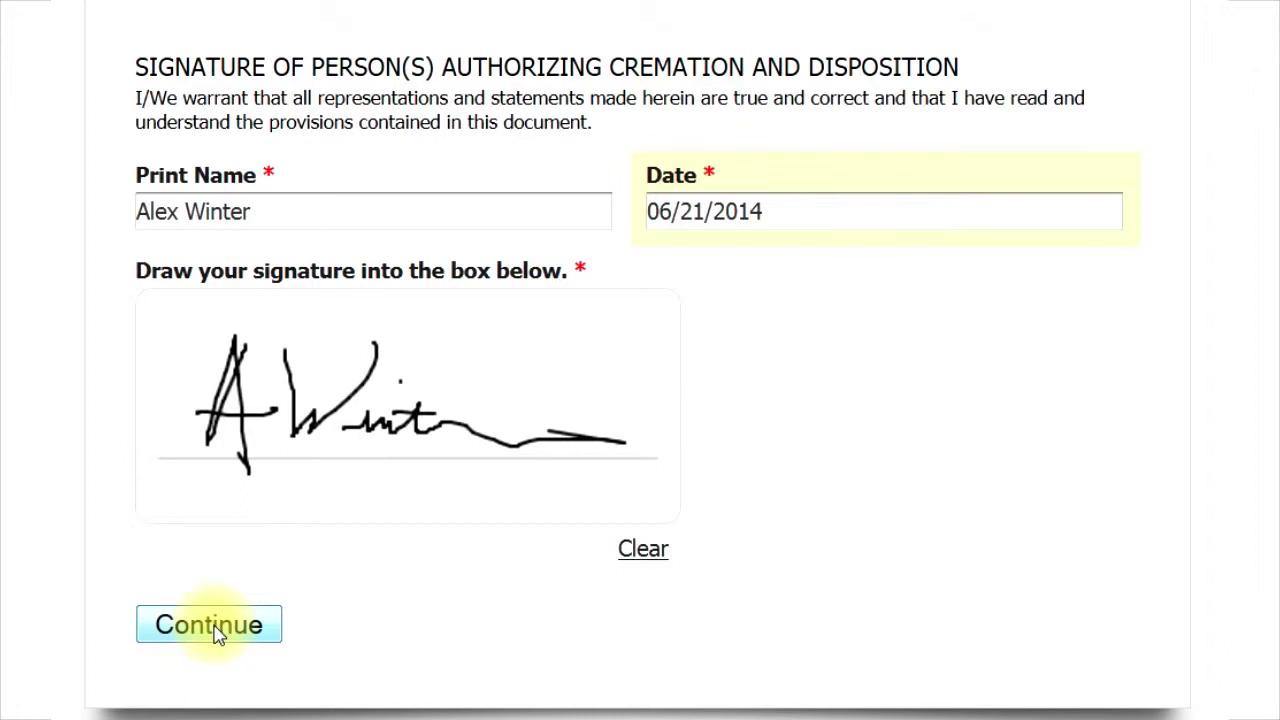
Continue to the Review Your Entry page, look over the answers, and submit the form
click(212, 628)
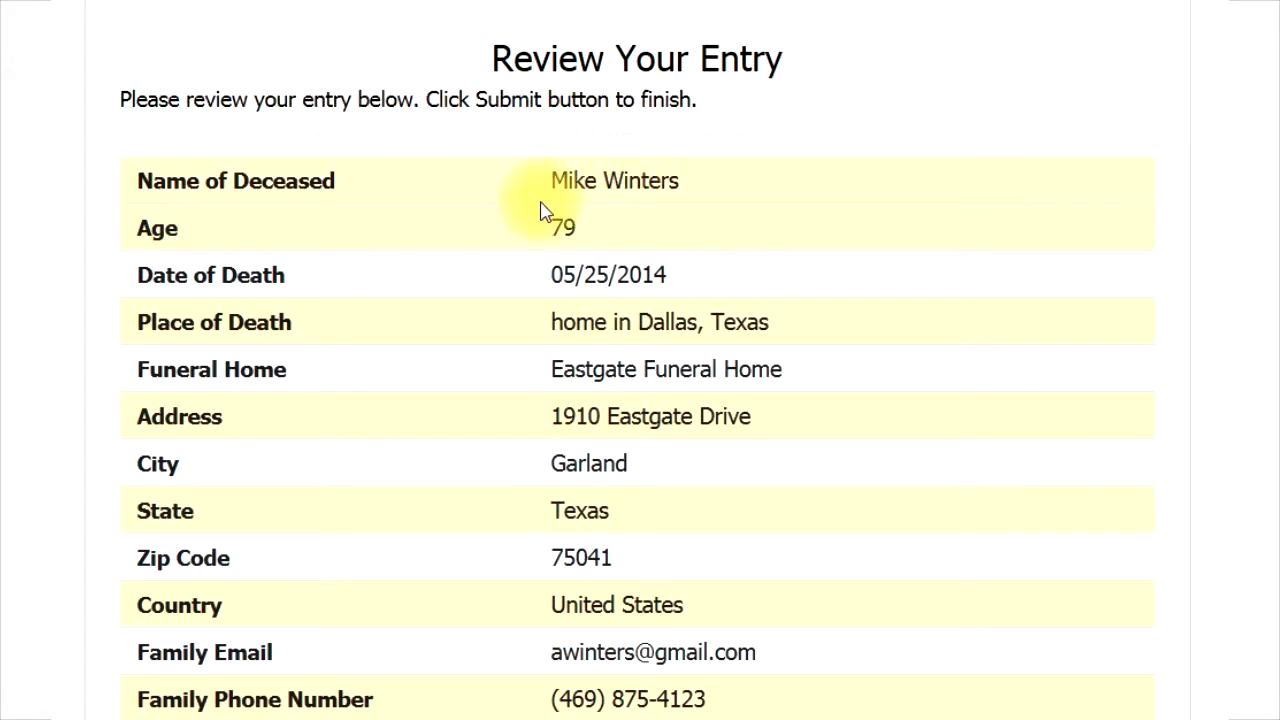
scroll(533, 220, down, 4)
scroll(533, 220, down, 4)
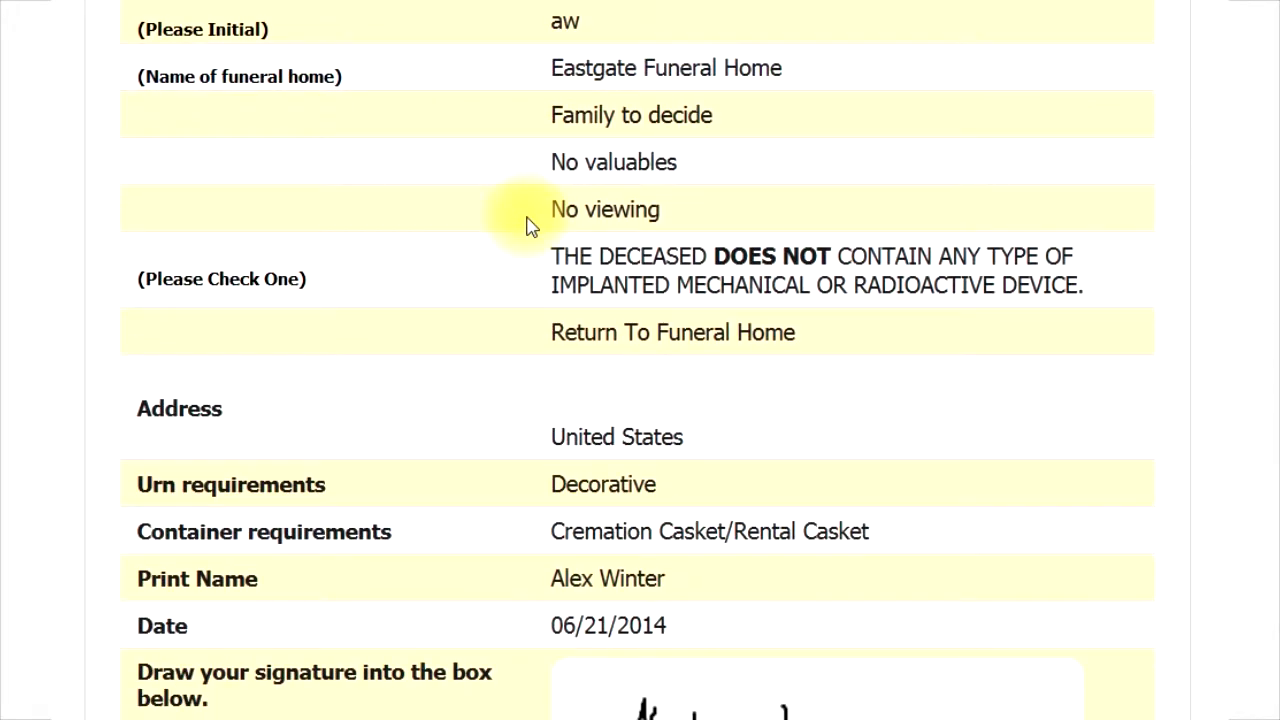
scroll(530, 226, down, 4)
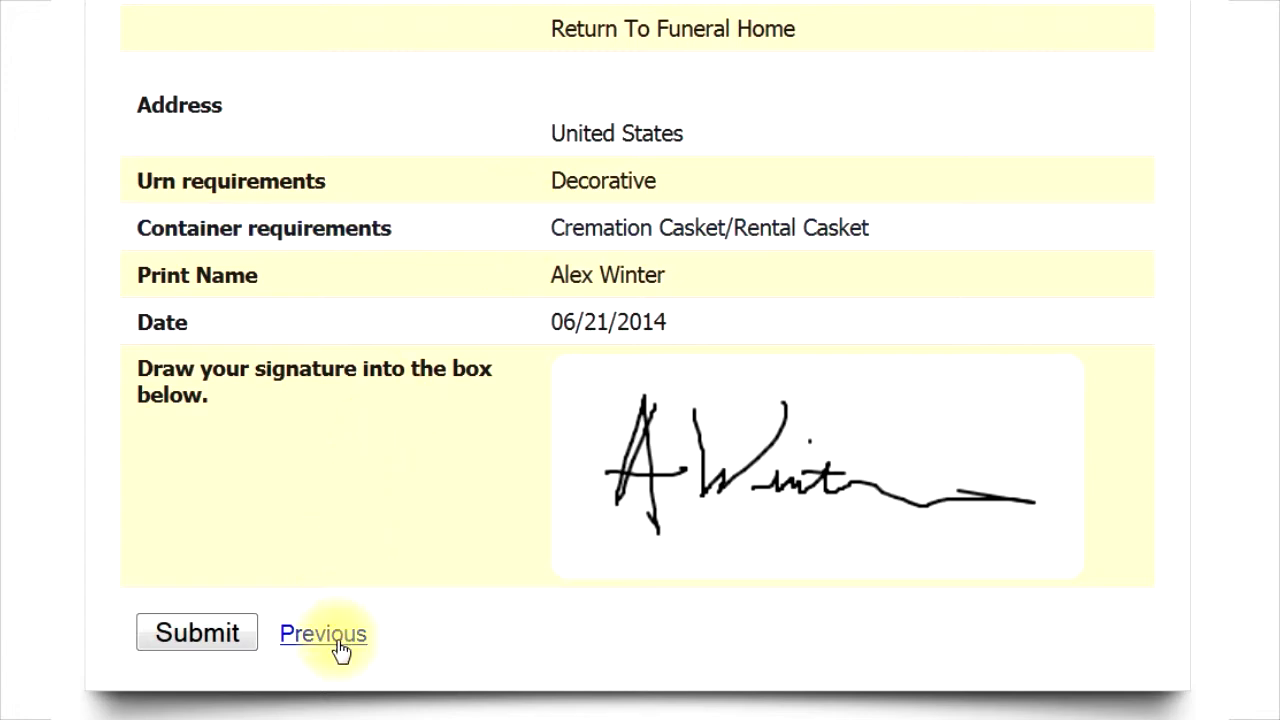
click(194, 636)
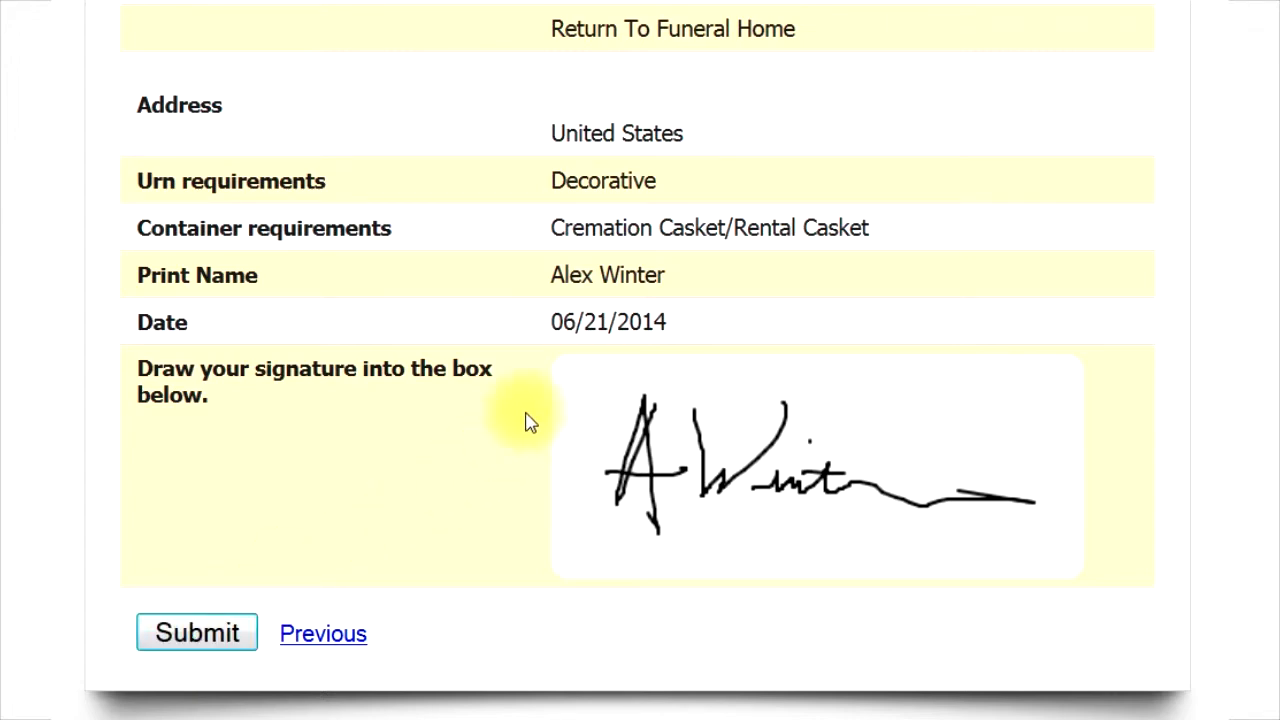